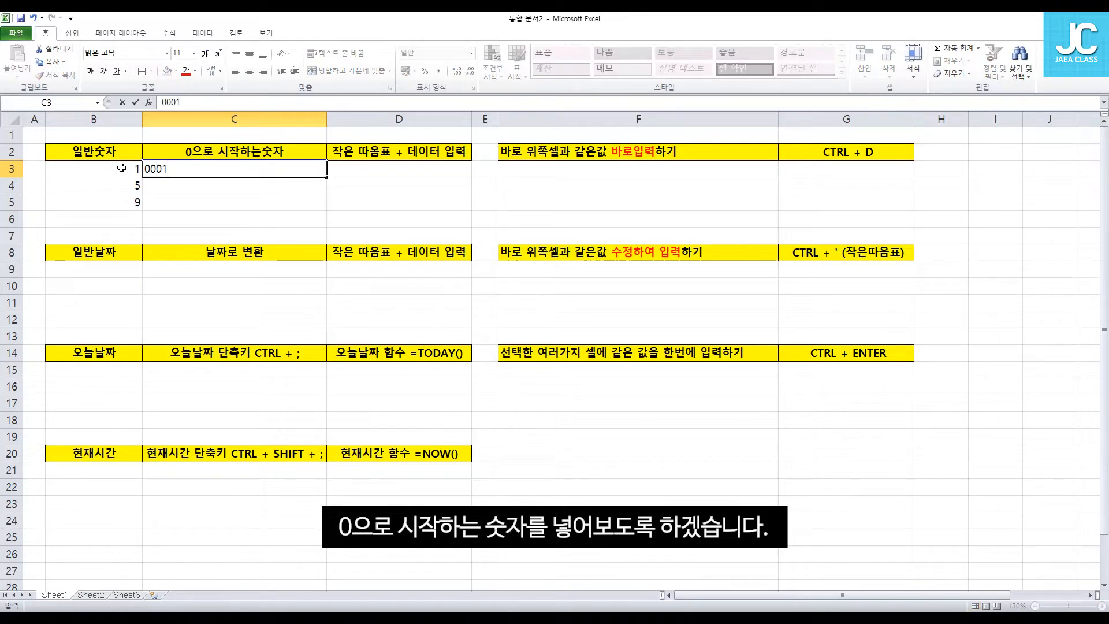
Commit 0001 in C3 and fill C4 and C5 with the zero-leading numbers 0003 and 00009
key(Return)
key(Up)
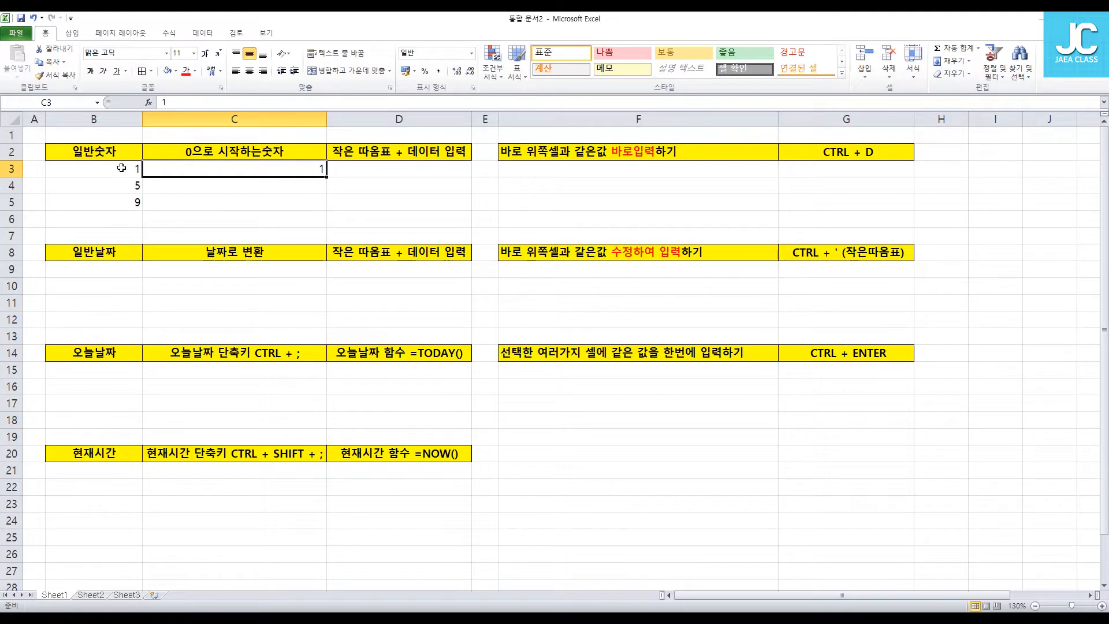
key(Down)
text(0003)
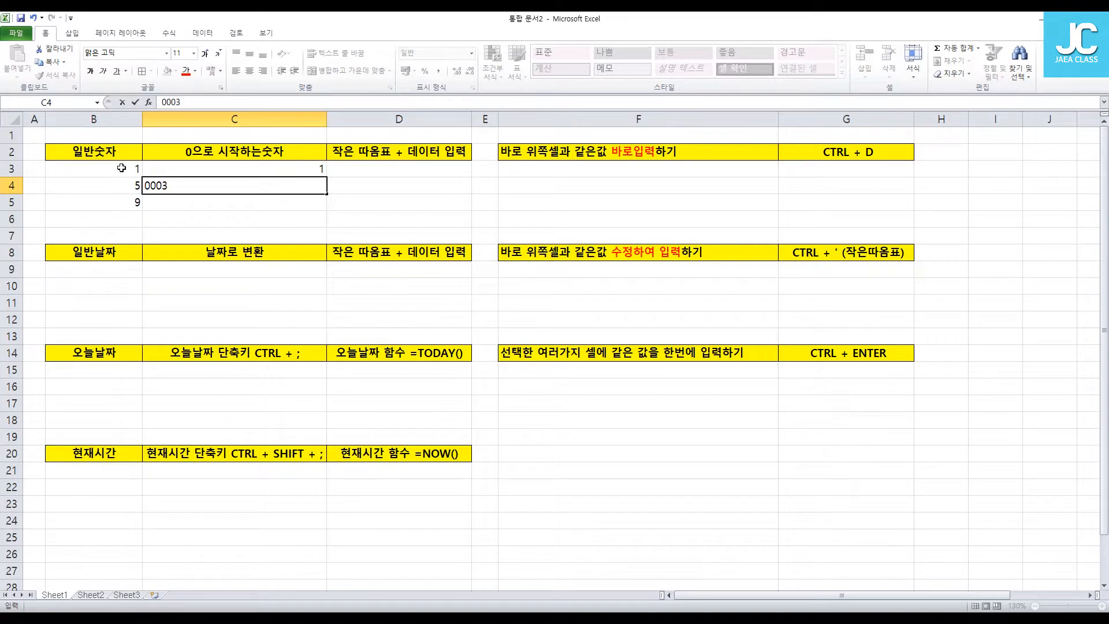
key(Return)
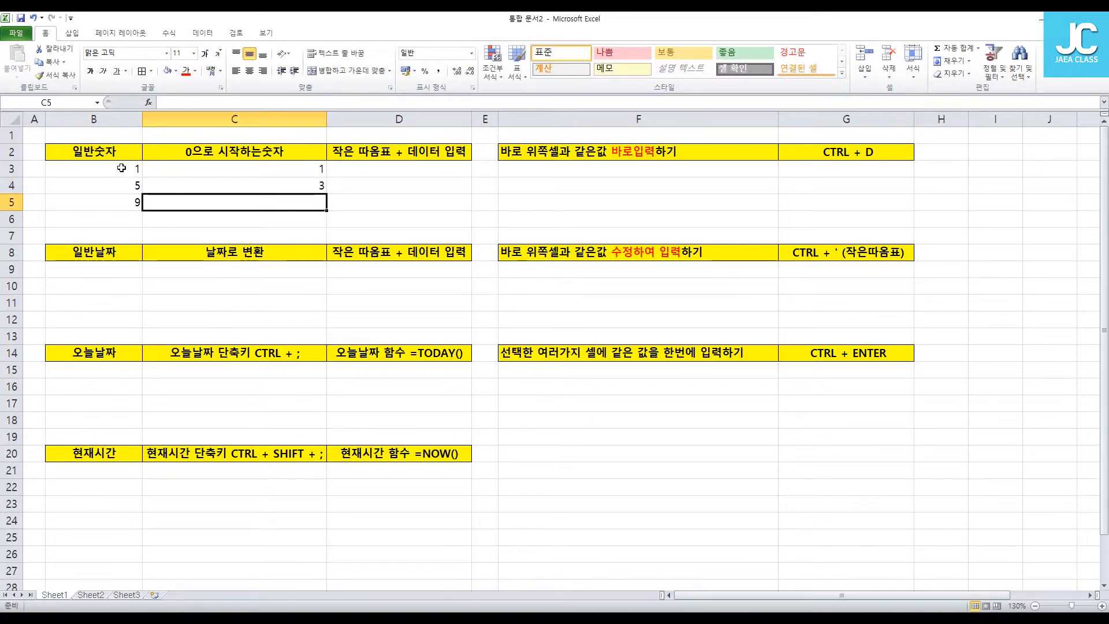
text(00009)
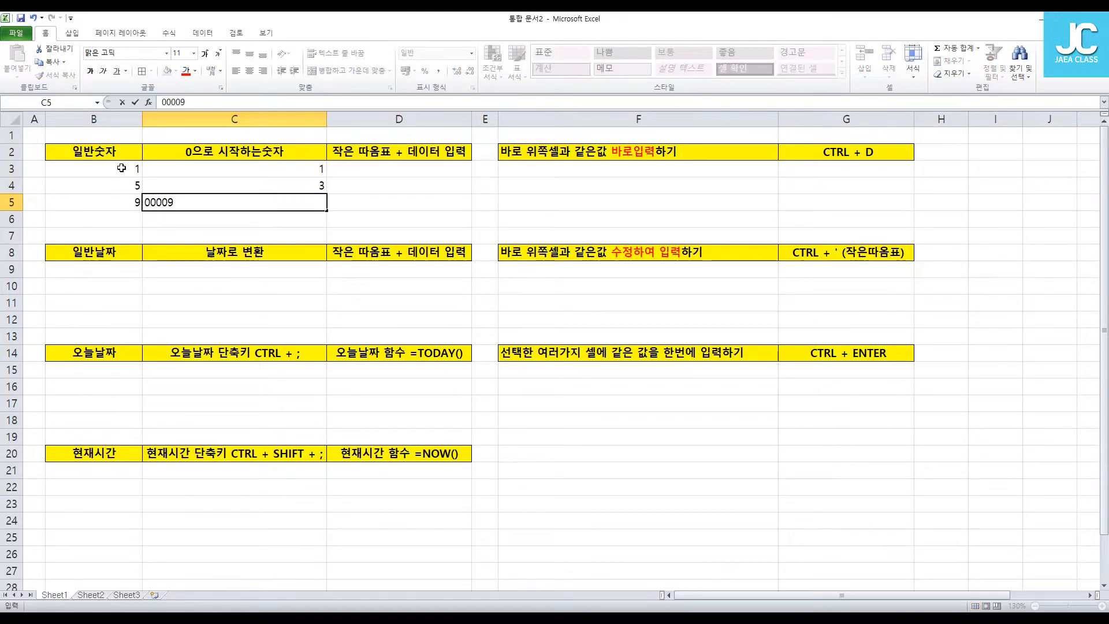
key(Return)
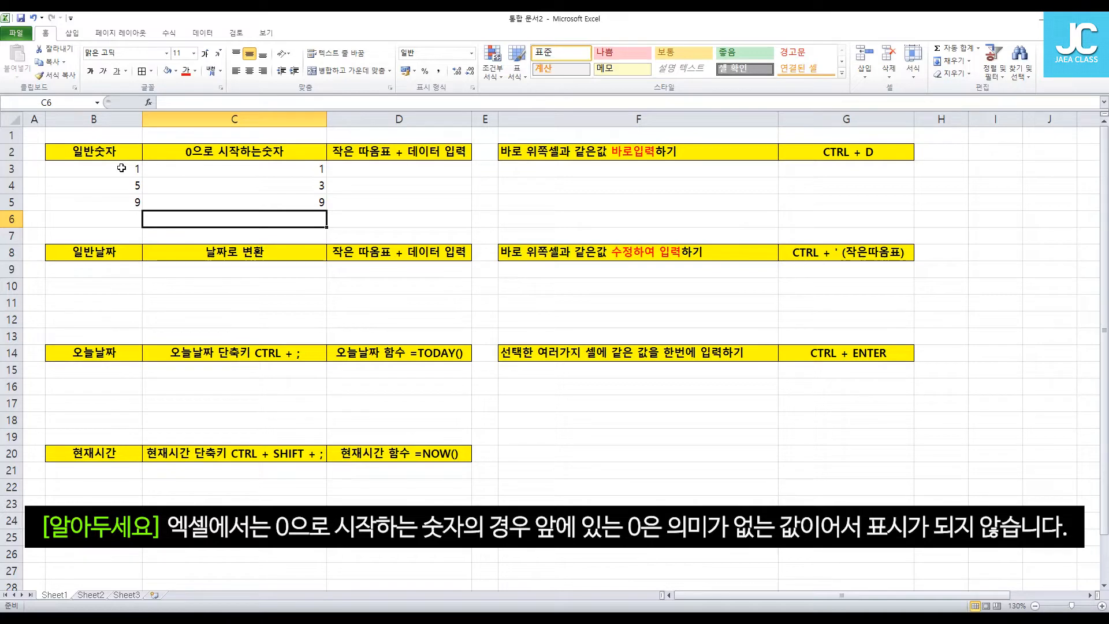
Enter 0001 as text in D3 by putting an apostrophe in front of it
key(Up)
key(Up)
key(Up)
key(Right)
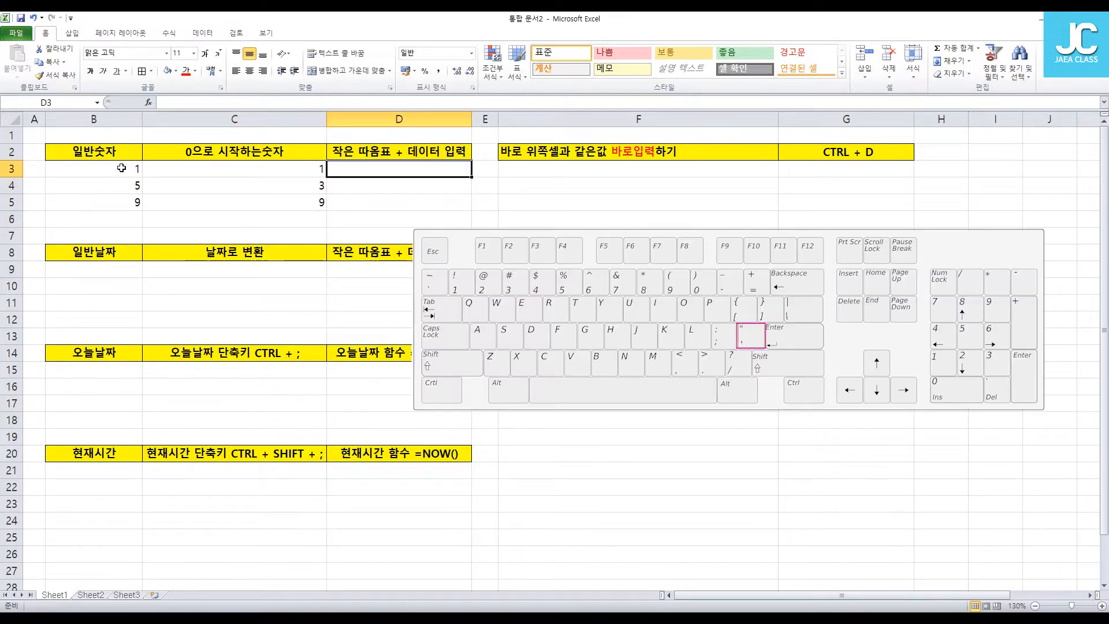
text(')
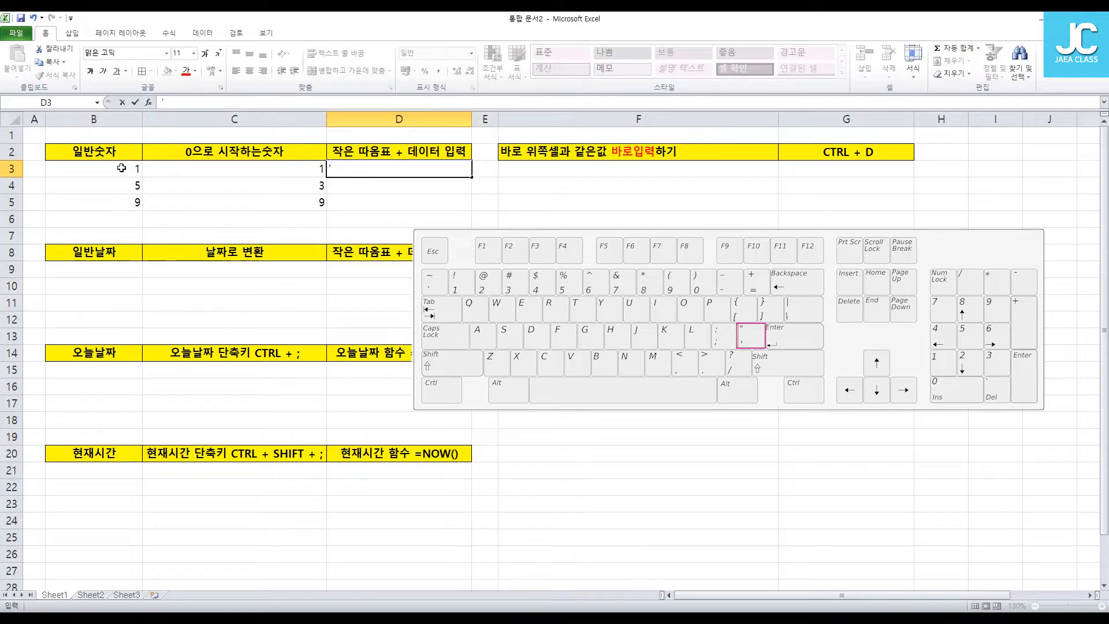
text(00)
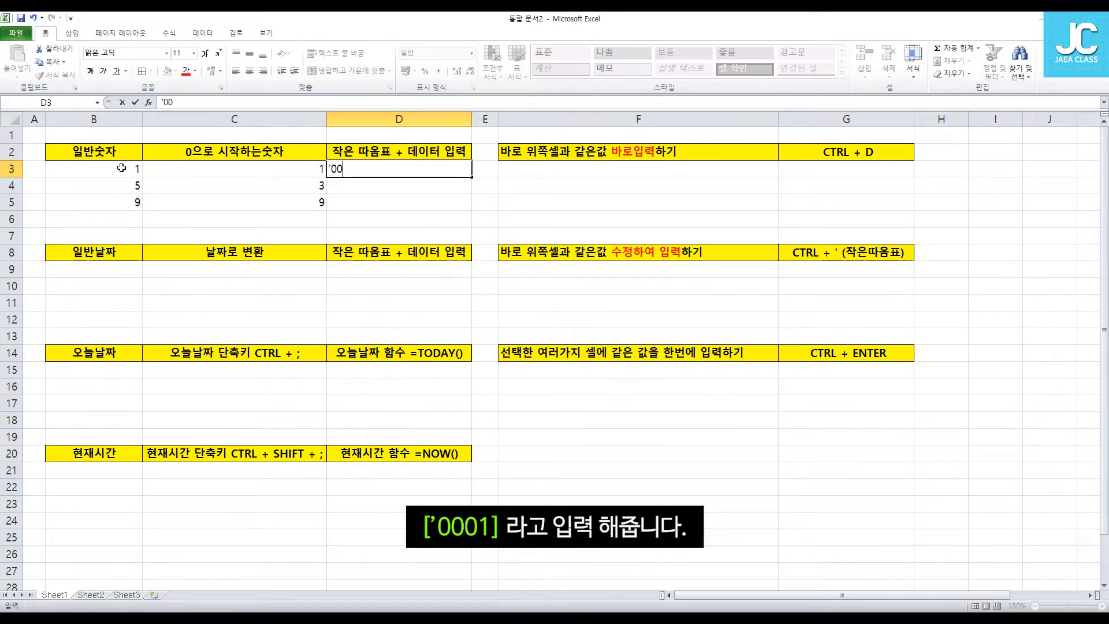
text(01)
key(Return)
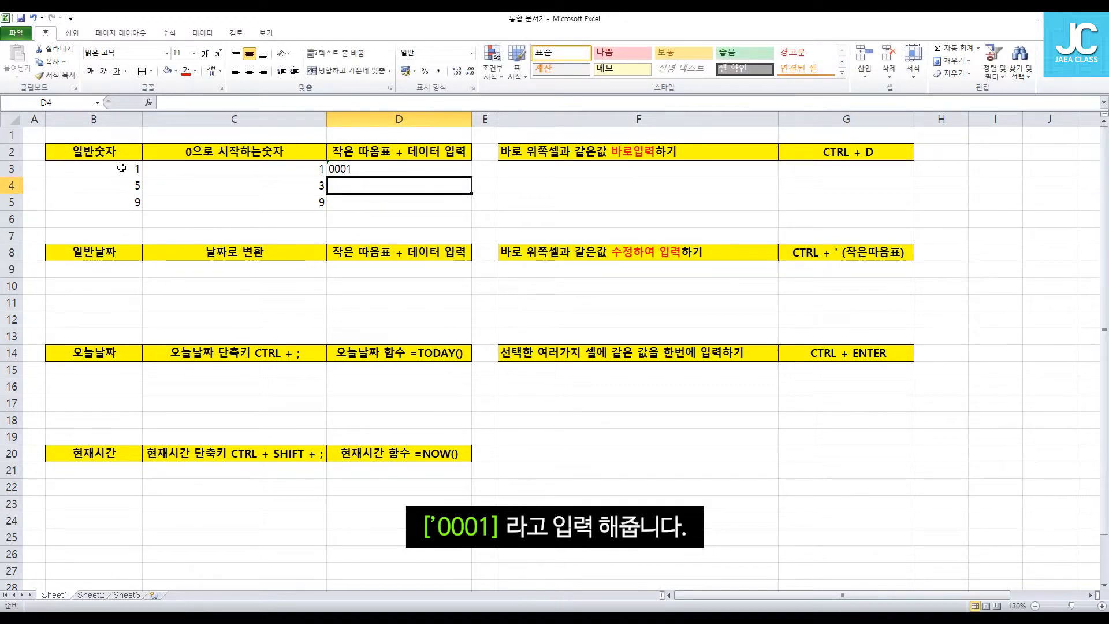
text(')
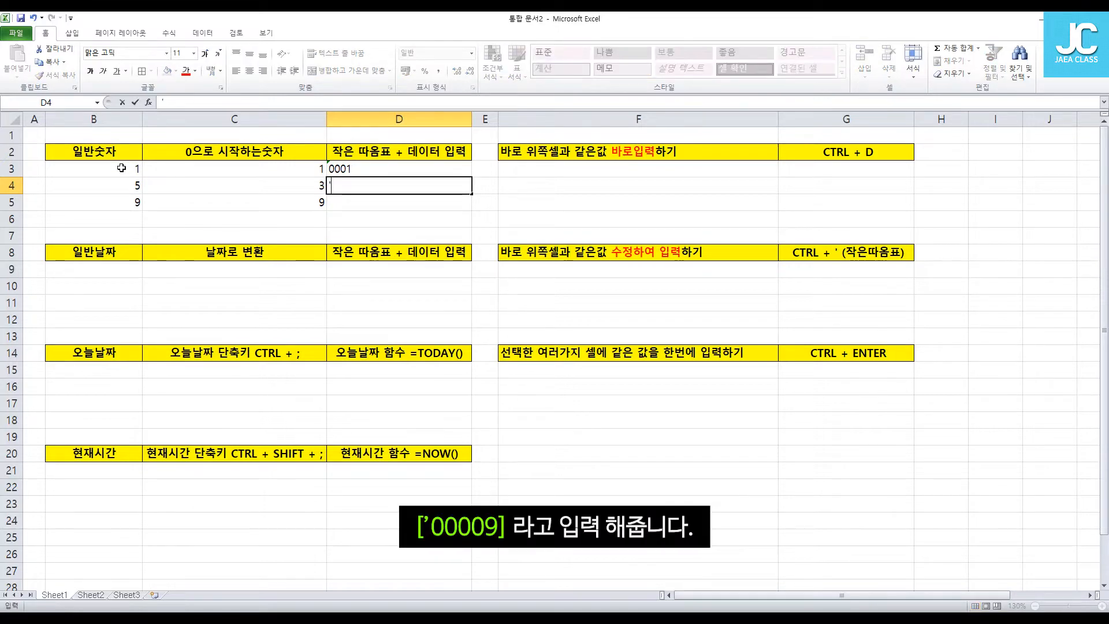
text(00009)
key(Return)
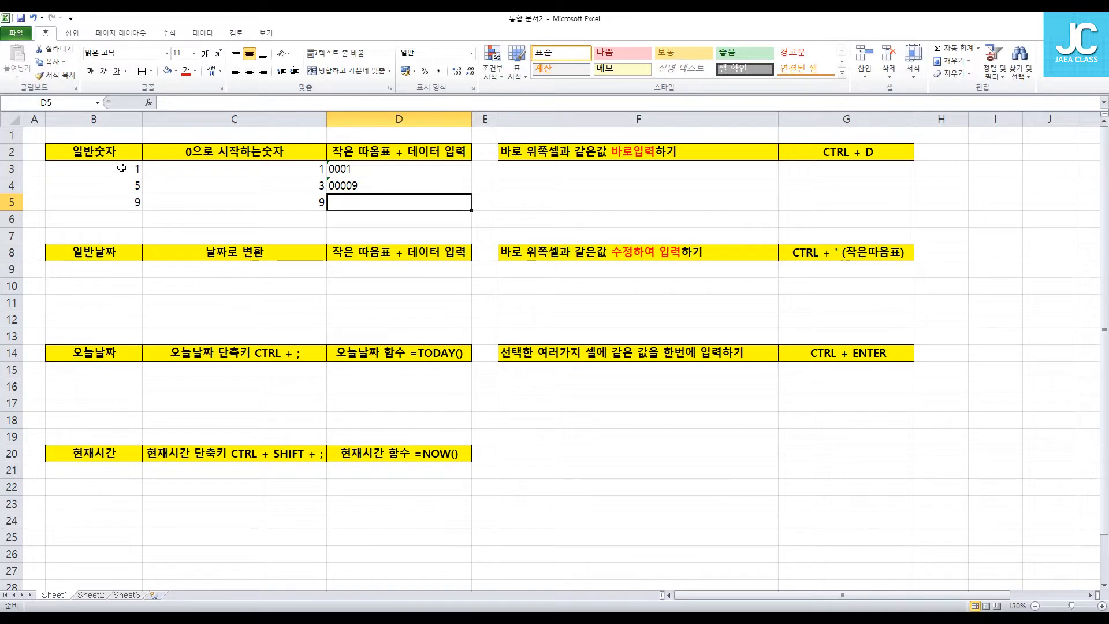
text(')
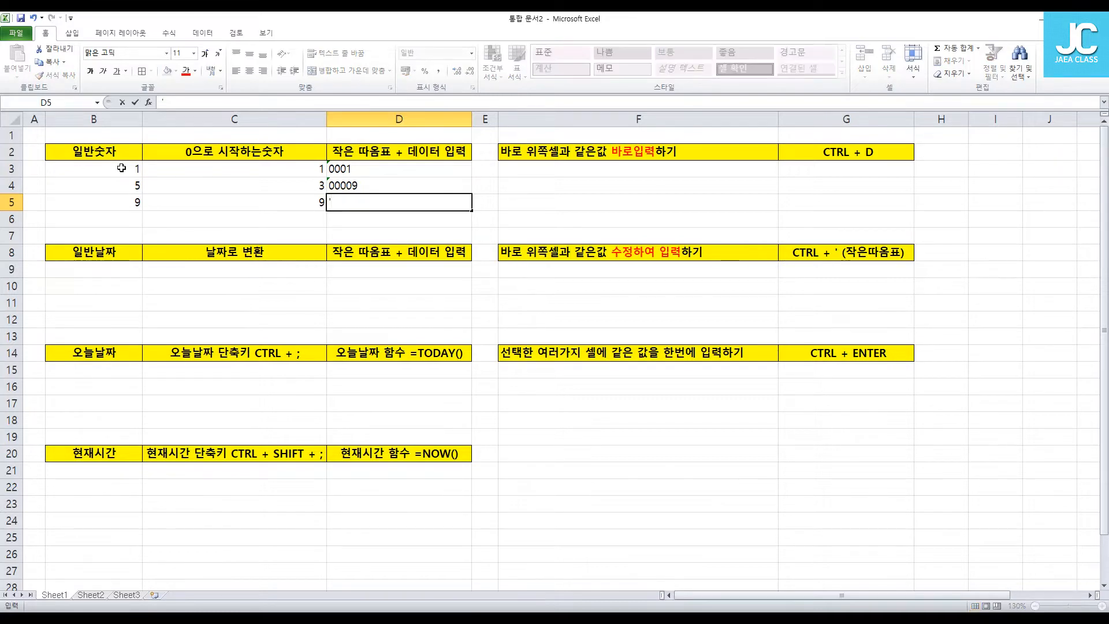
text(0000000000003)
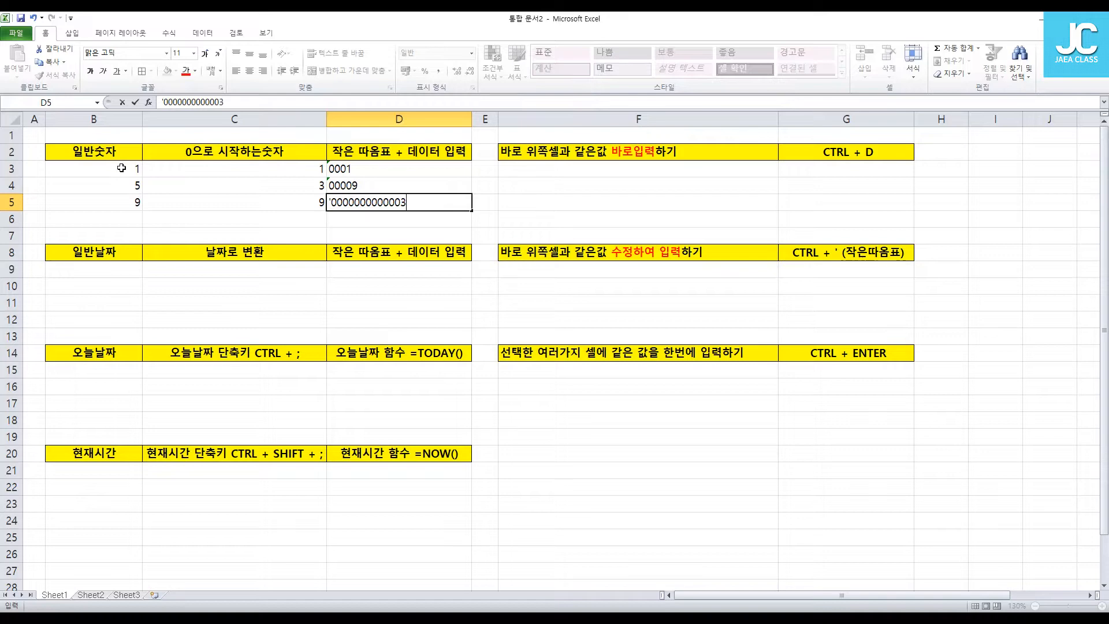
key(Return)
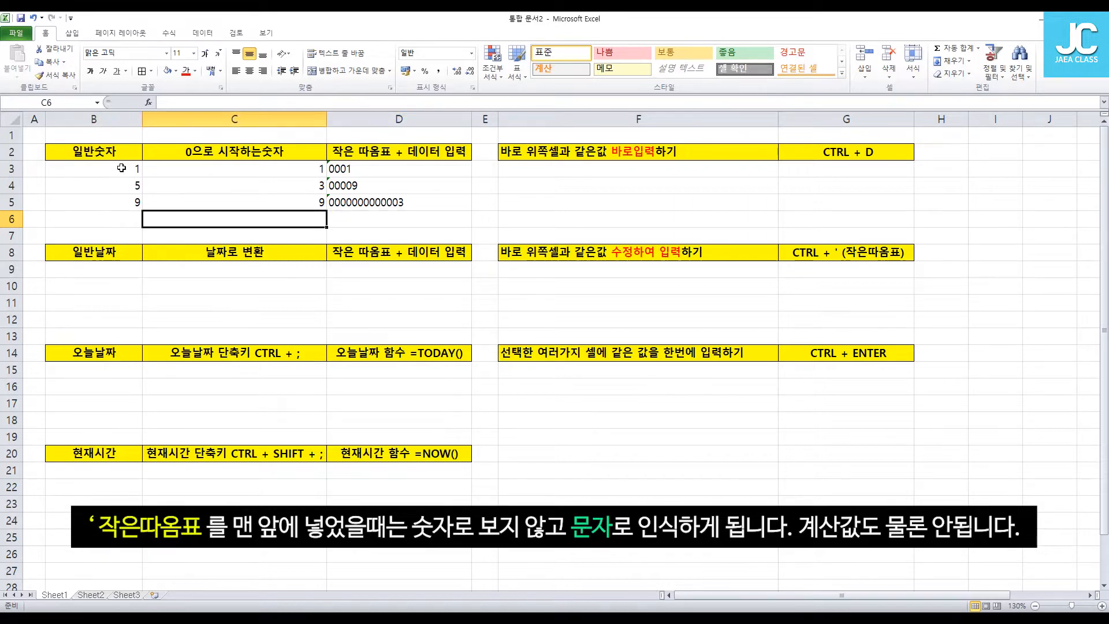
Remove the leading apostrophe from the entry in D4 so that it is stored as a number
key(Up)
key(Up)
key(Up)
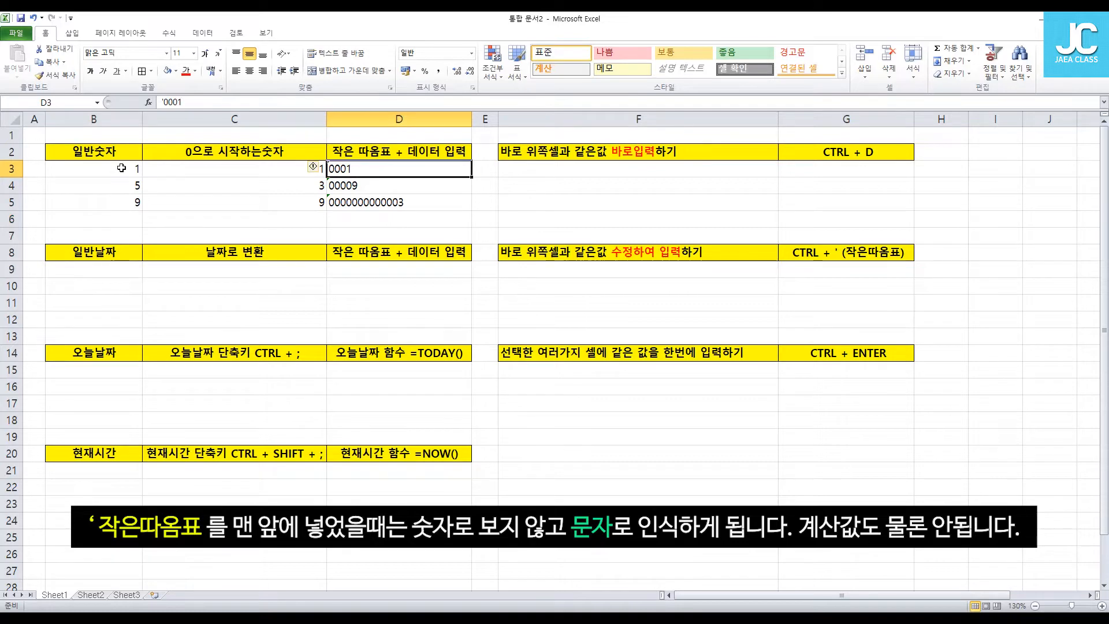
key(Down)
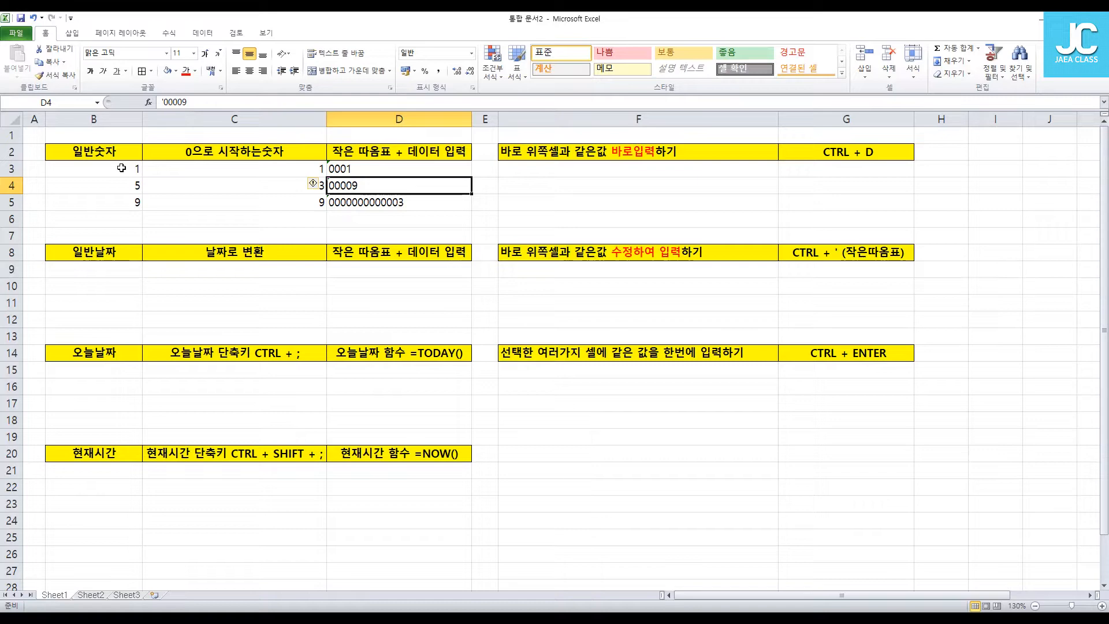
key(F2)
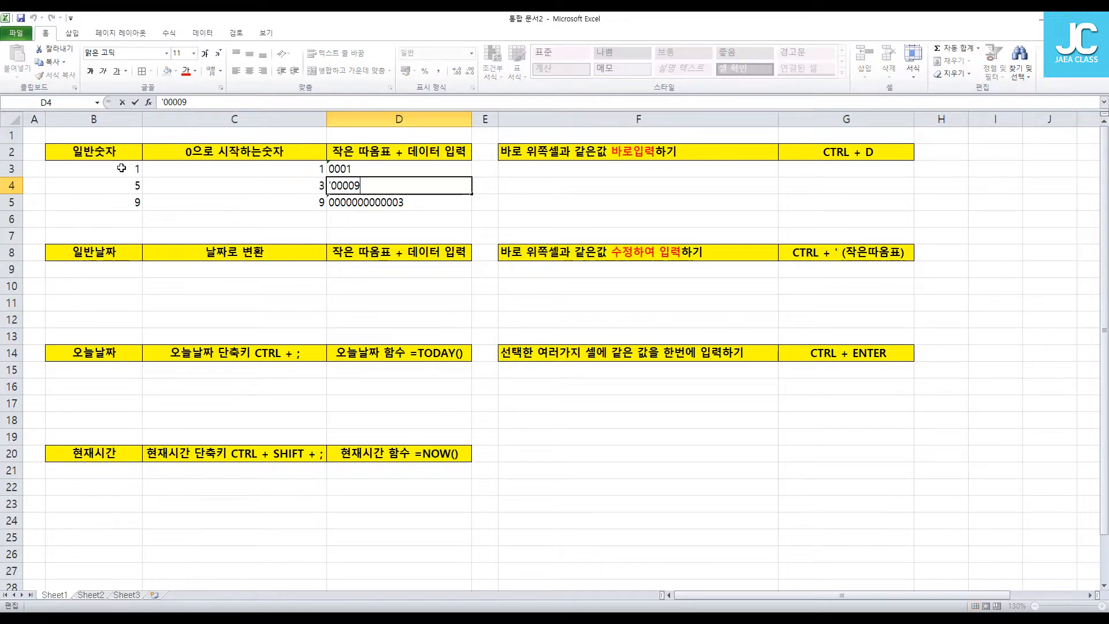
key(Home)
key(Delete)
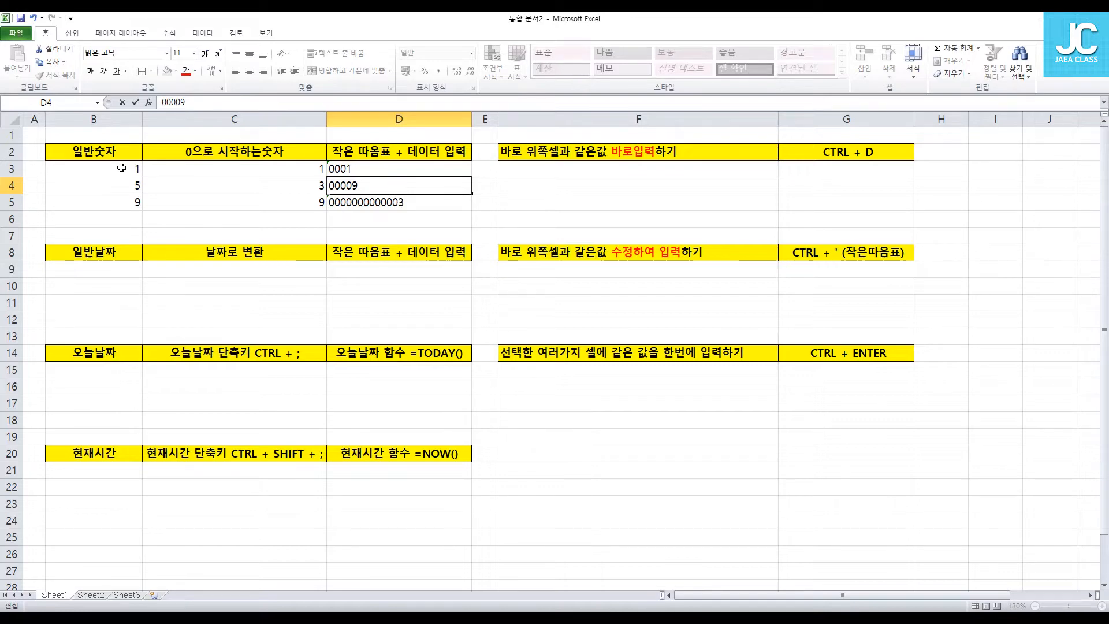
key(Return)
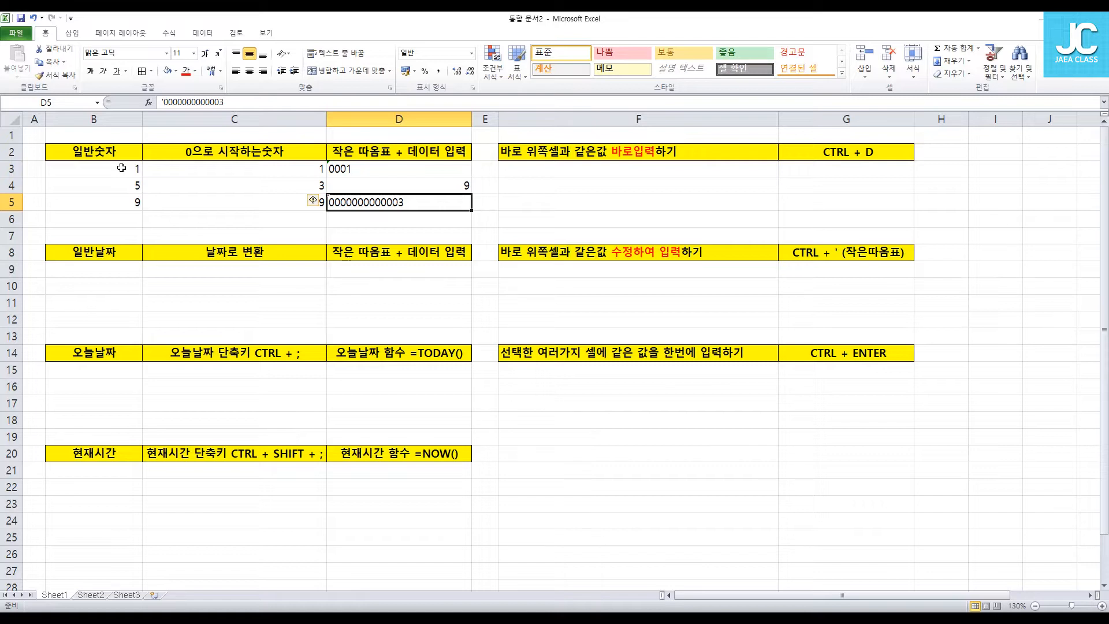
Enter 10월 23일 in B9 under the 일반날짜 heading
key(Down)
key(Down)
key(Down)
key(Down)
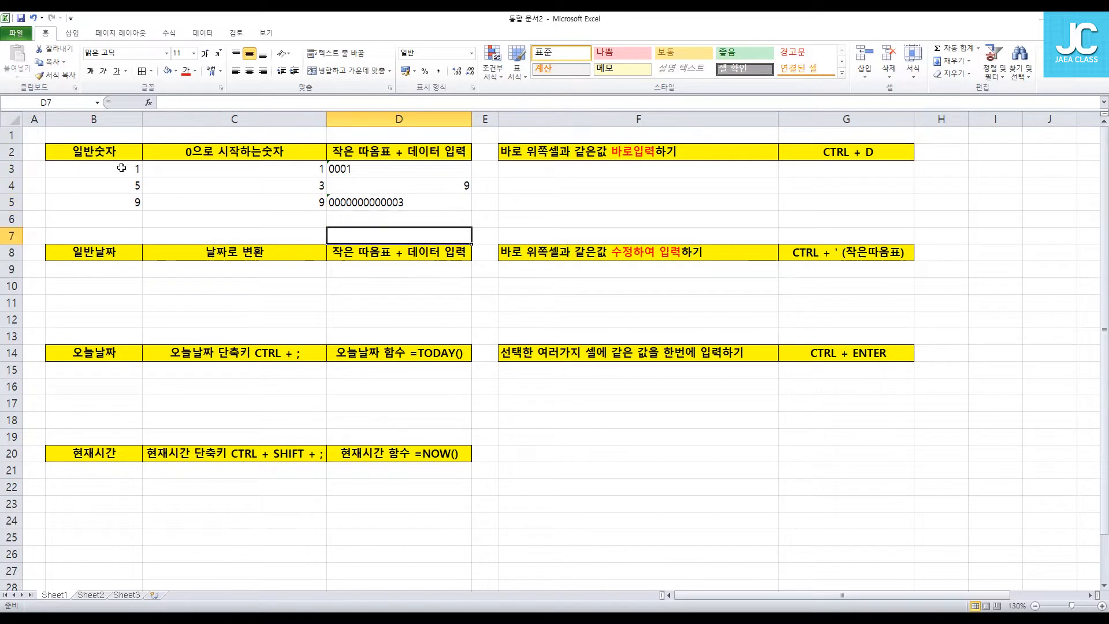
key(Left)
key(Left)
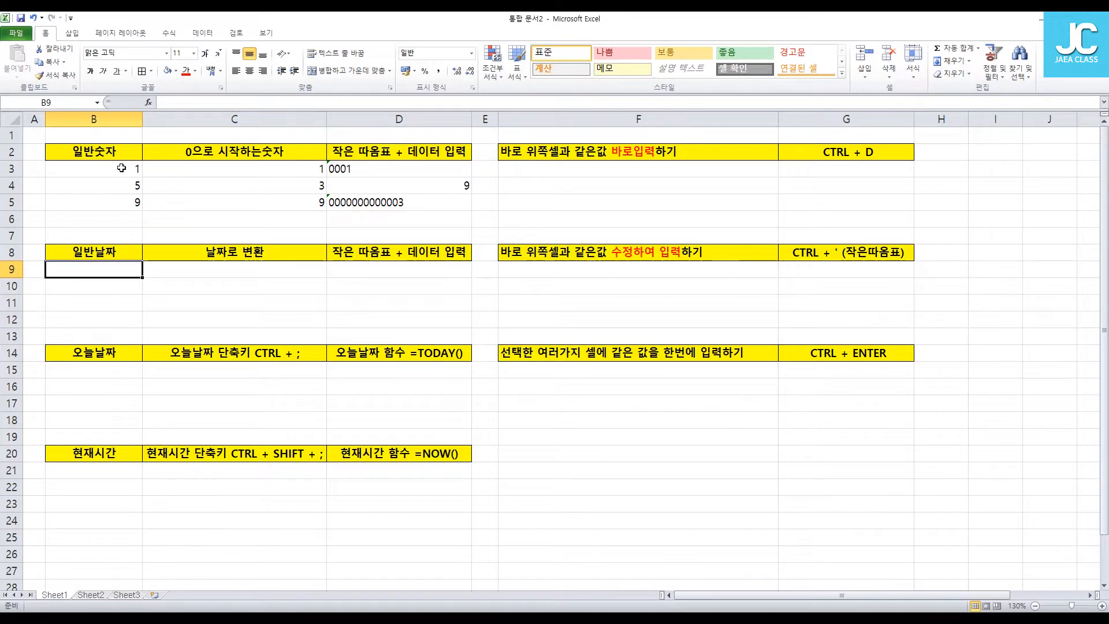
text(10월 23일)
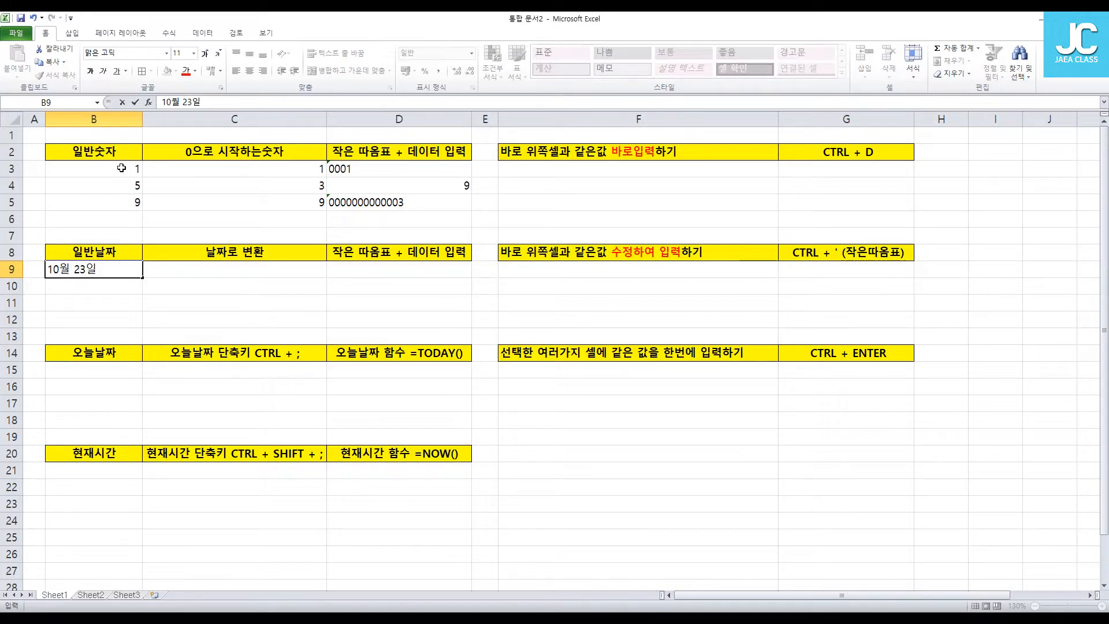
key(Return)
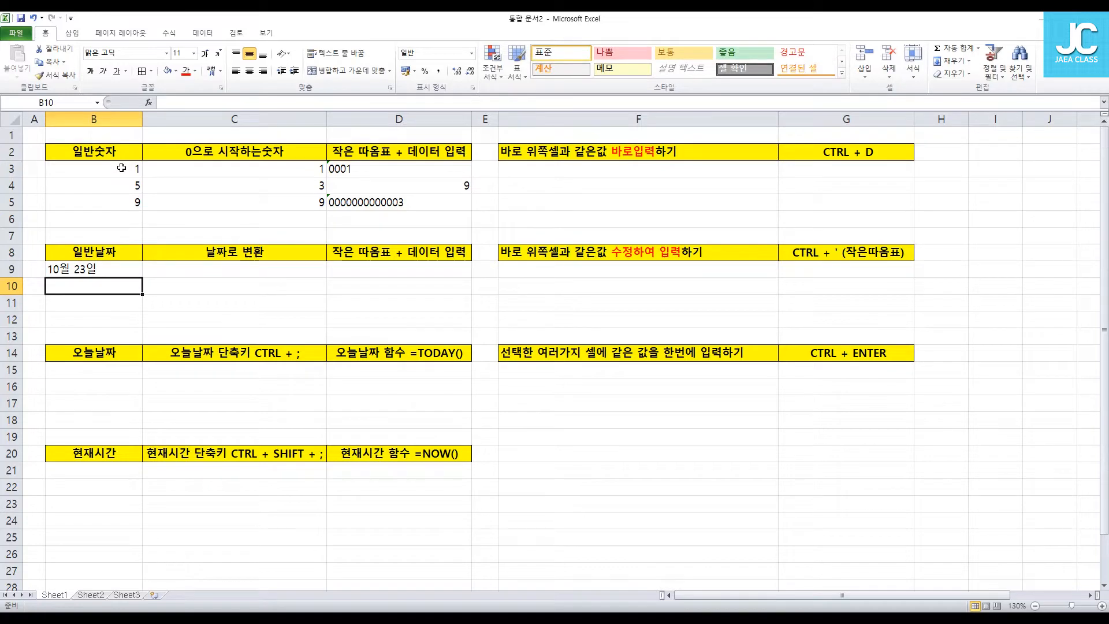
Enter 10/23 in C9 under the 날짜로 변환 heading as a date
key(Up)
key(Right)
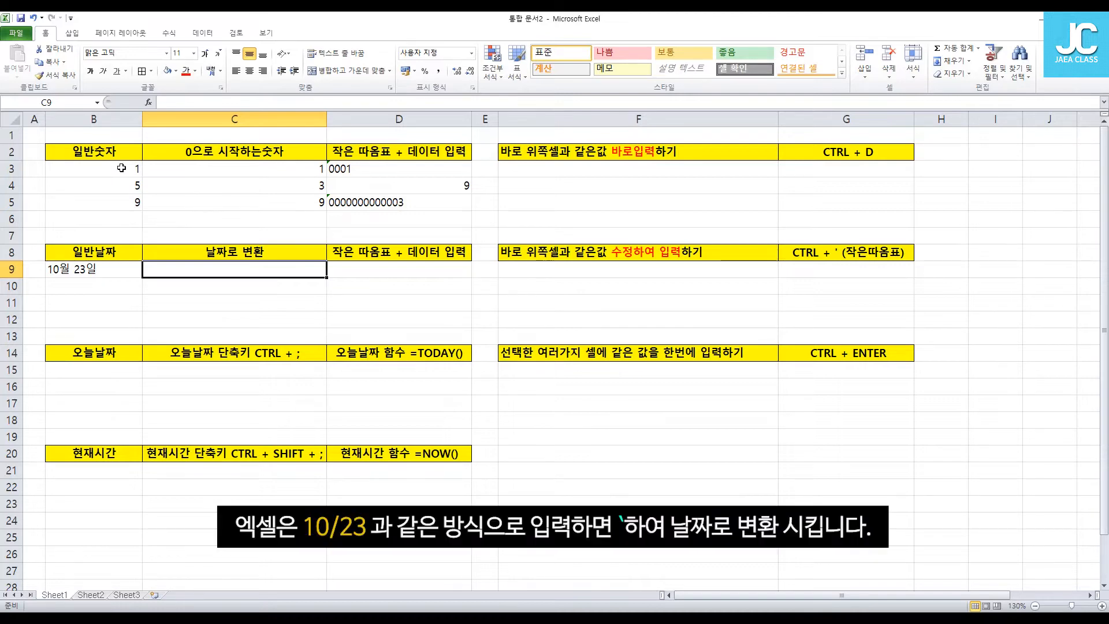
text(10/23)
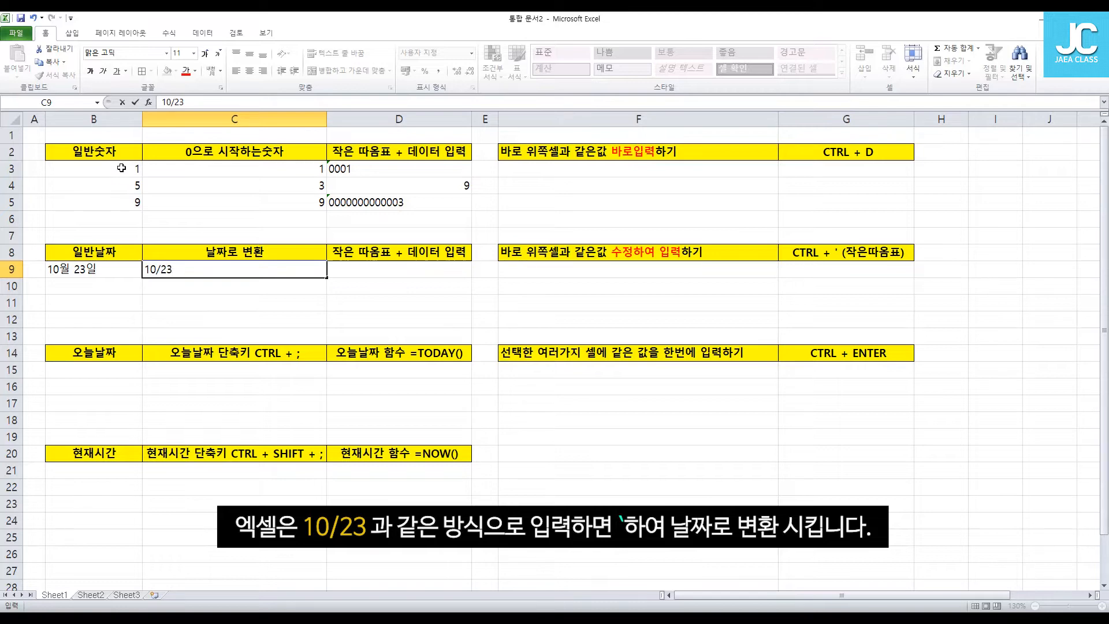
key(Return)
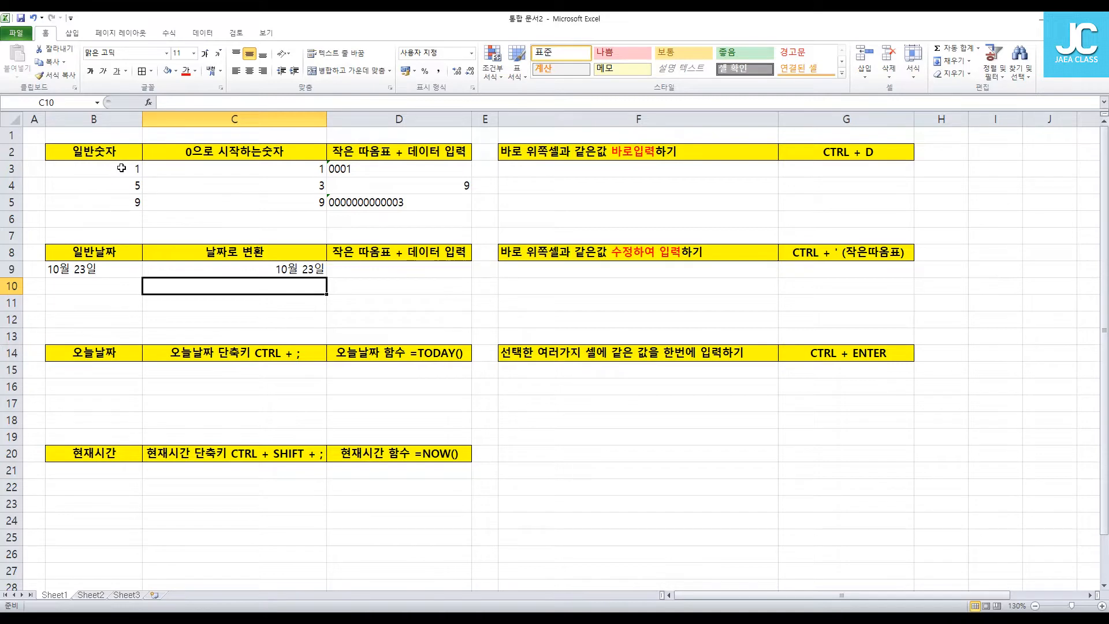
key(Up)
key(Up)
key(Up)
key(Up)
key(Up)
key(Up)
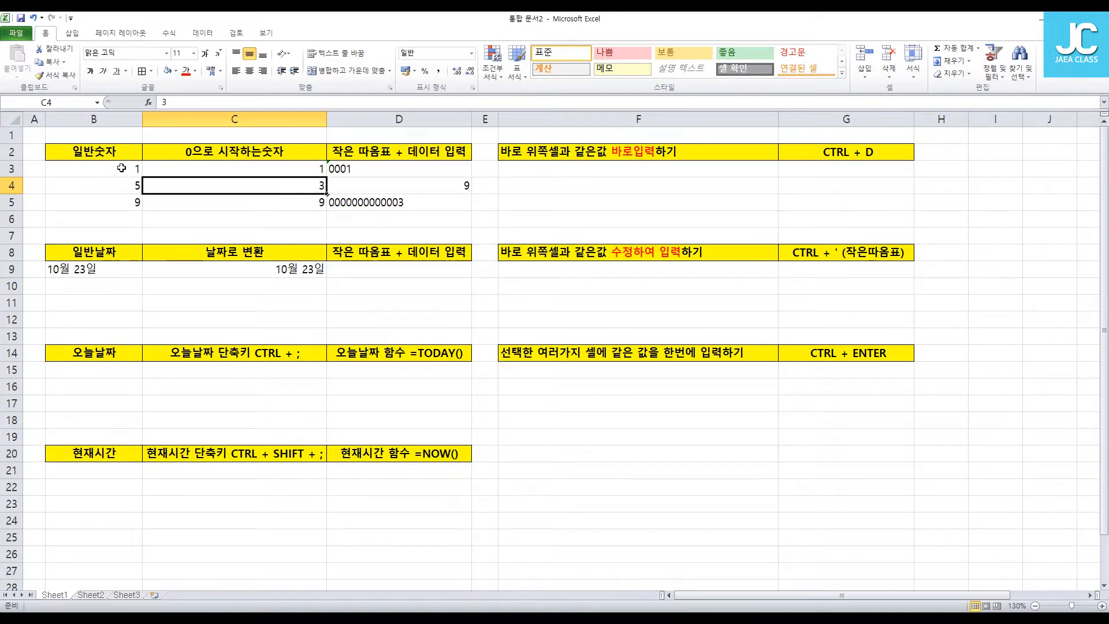
key(Down)
key(Down)
key(Down)
key(Down)
key(Down)
key(Down)
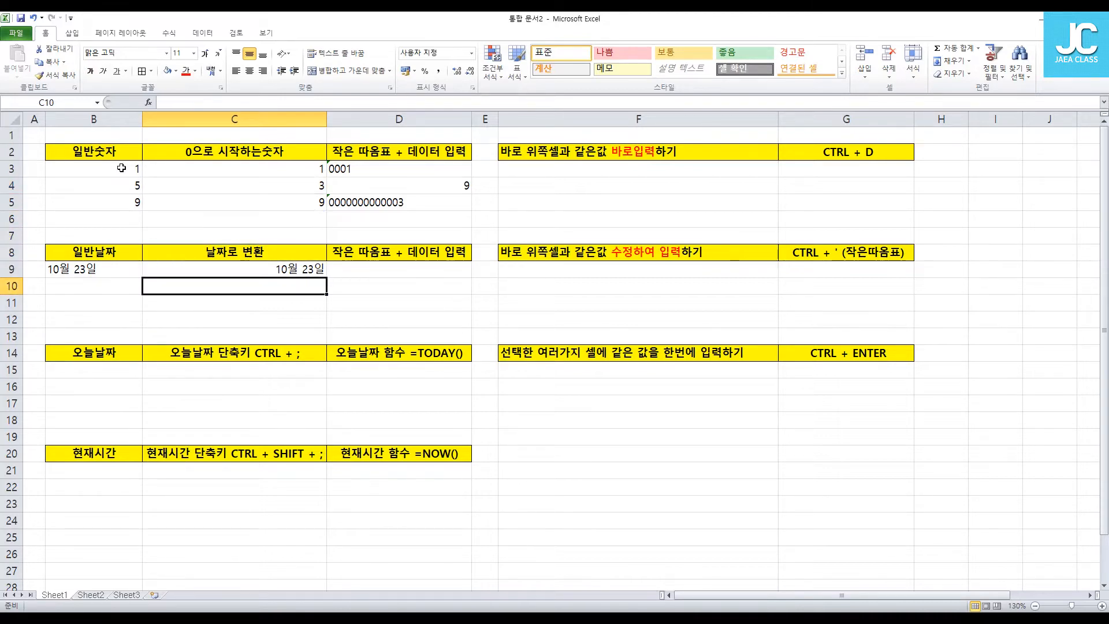
Enter 5/10 as a date in C10, below the first converted date
text(5/10)
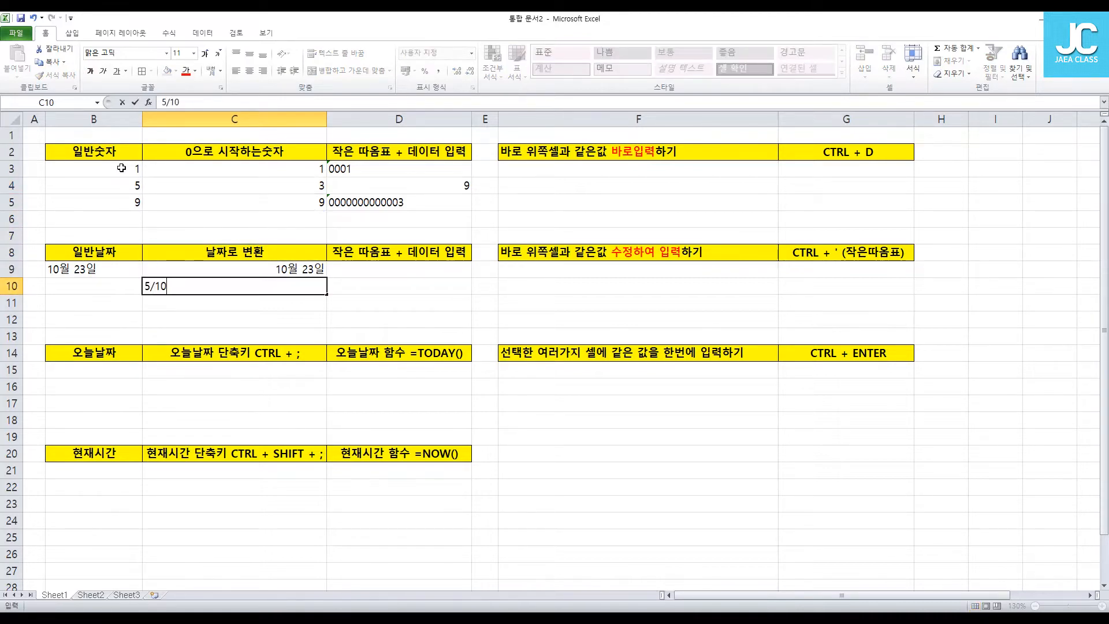
key(Return)
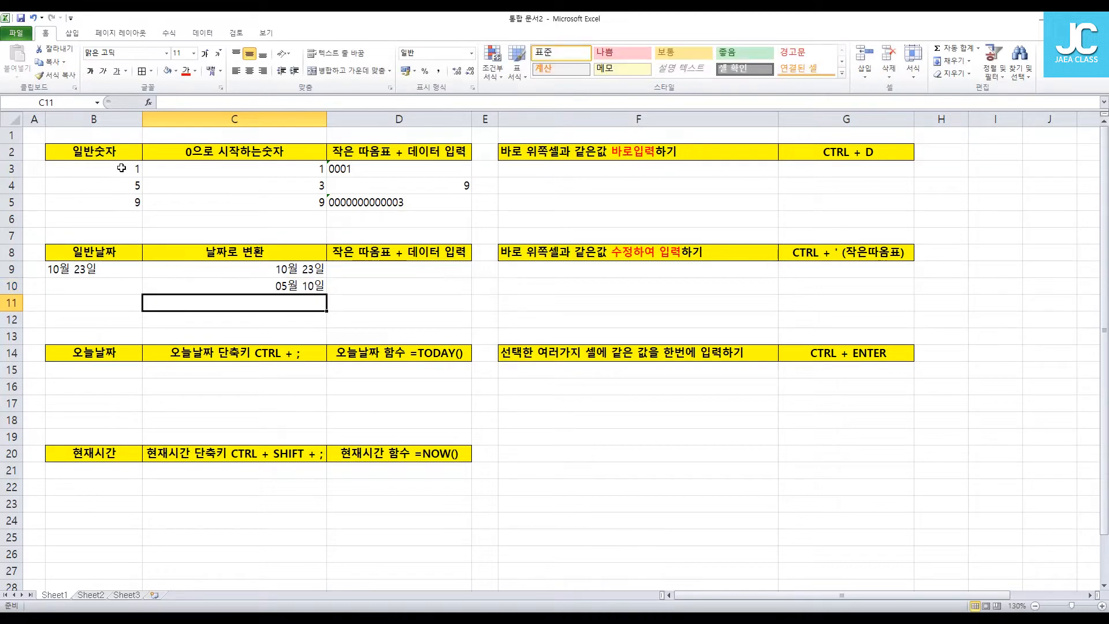
Enter 10/23 as text with a leading apostrophe in D9, and 5/10 without an apostrophe in D10
key(Up)
key(Up)
key(Right)
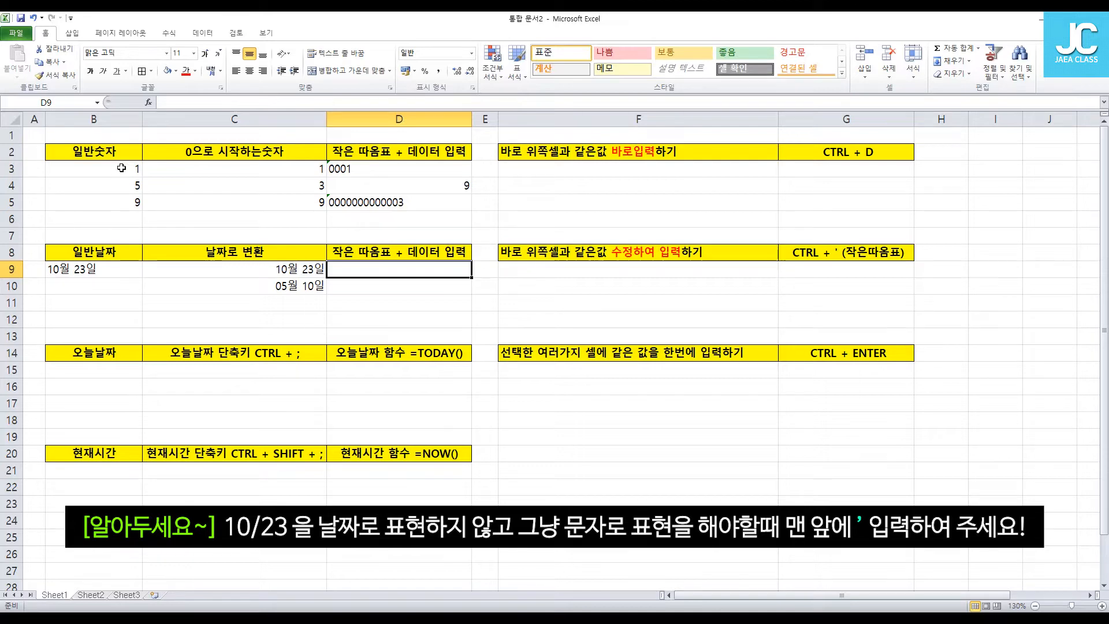
text(')
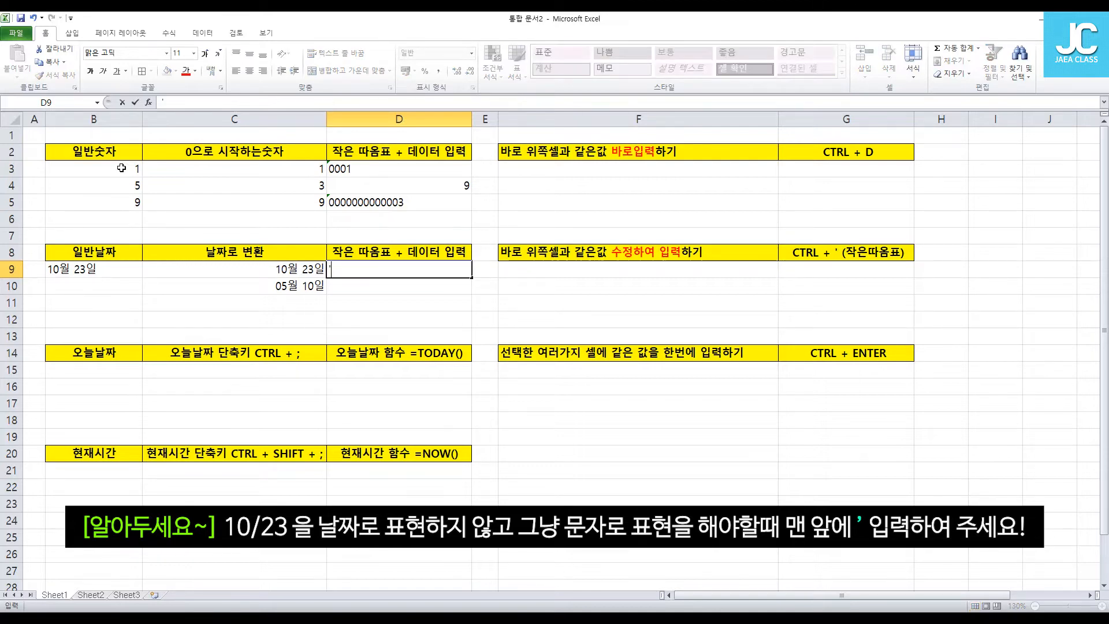
text(10/23)
key(Return)
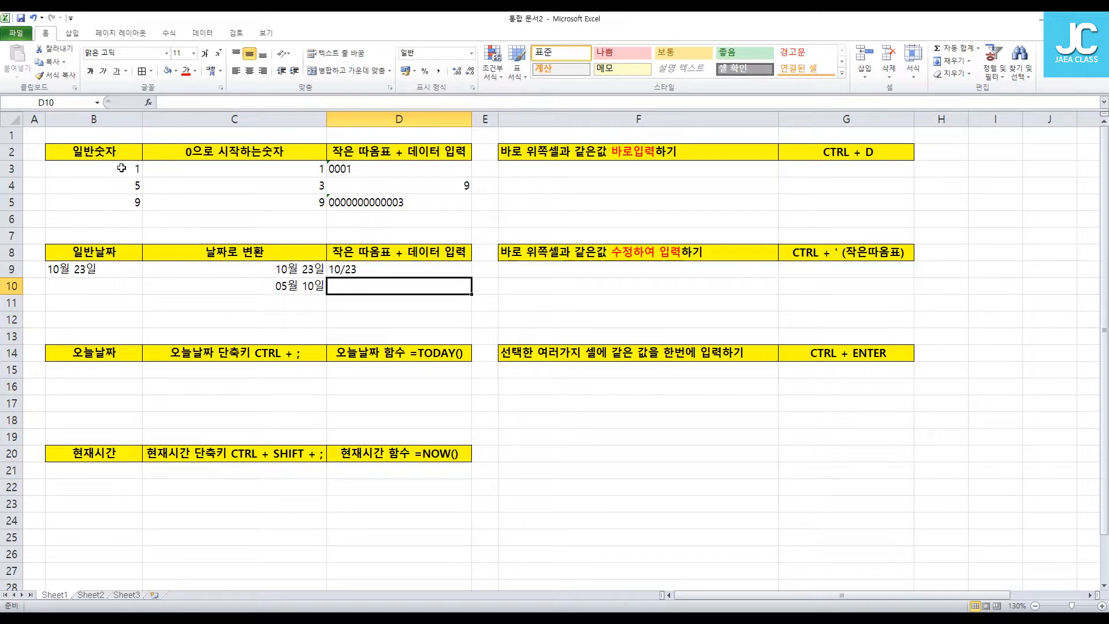
text(5/10)
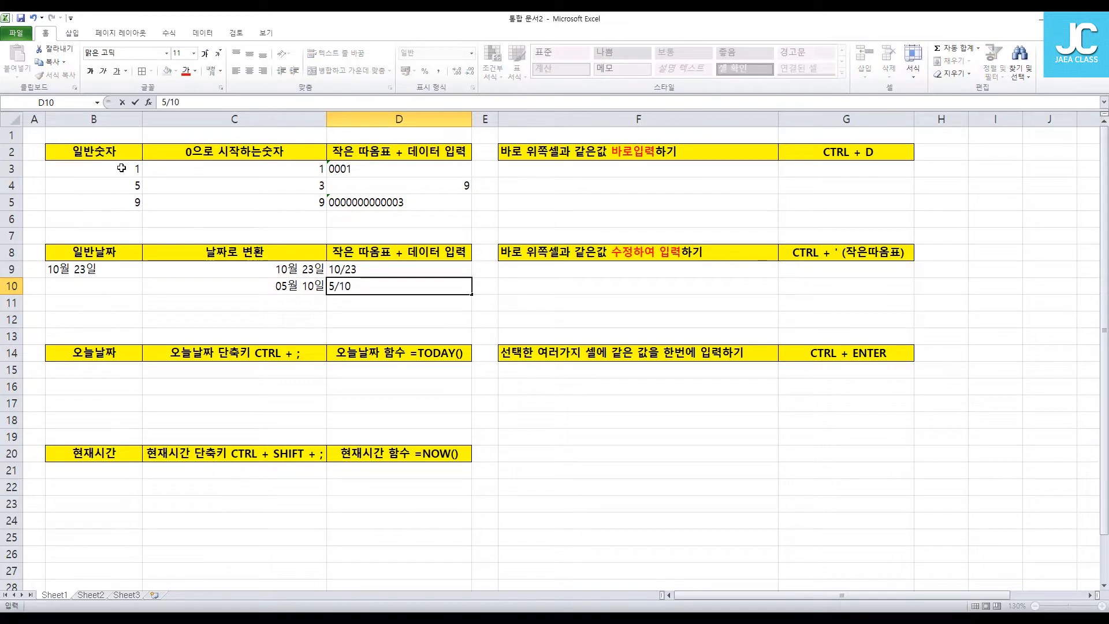
key(Return)
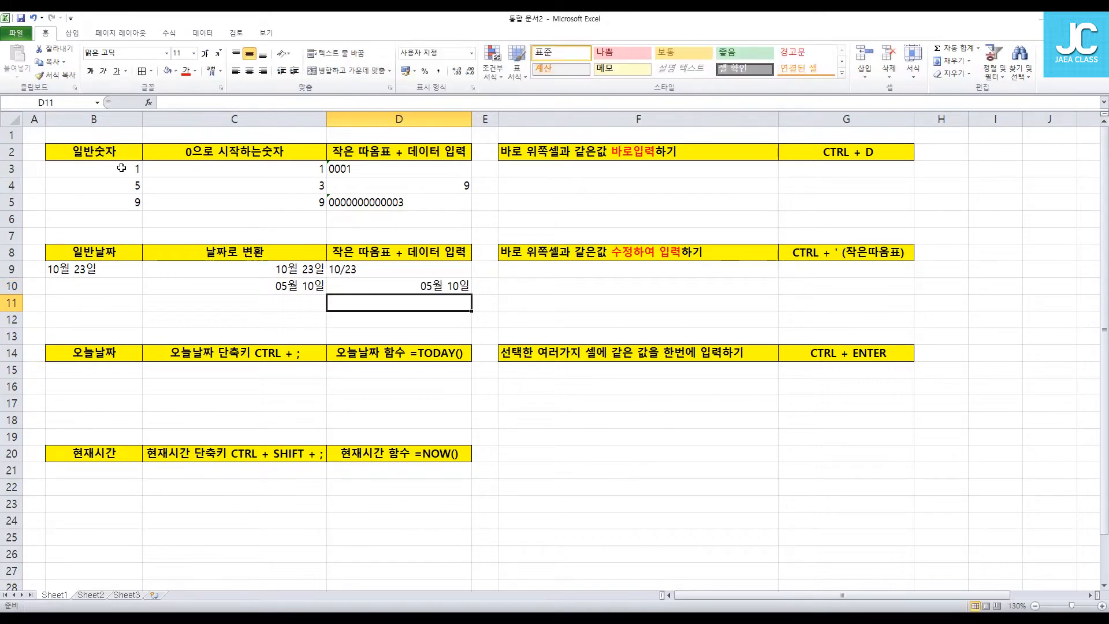
Replace the date in D10 with 5/10 entered as text using a leading apostrophe
key(Up)
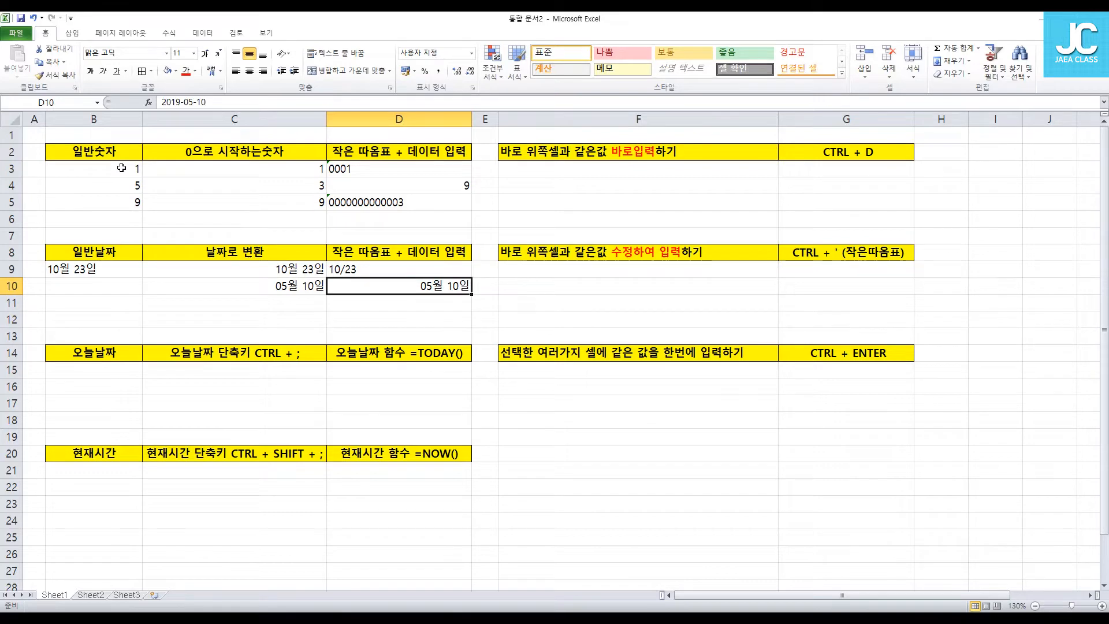
key(F2)
key(BackSpace)
key(BackSpace)
key(BackSpace)
key(BackSpace)
key(BackSpace)
key(BackSpace)
key(BackSpace)
key(BackSpace)
key(BackSpace)
key(BackSpace)
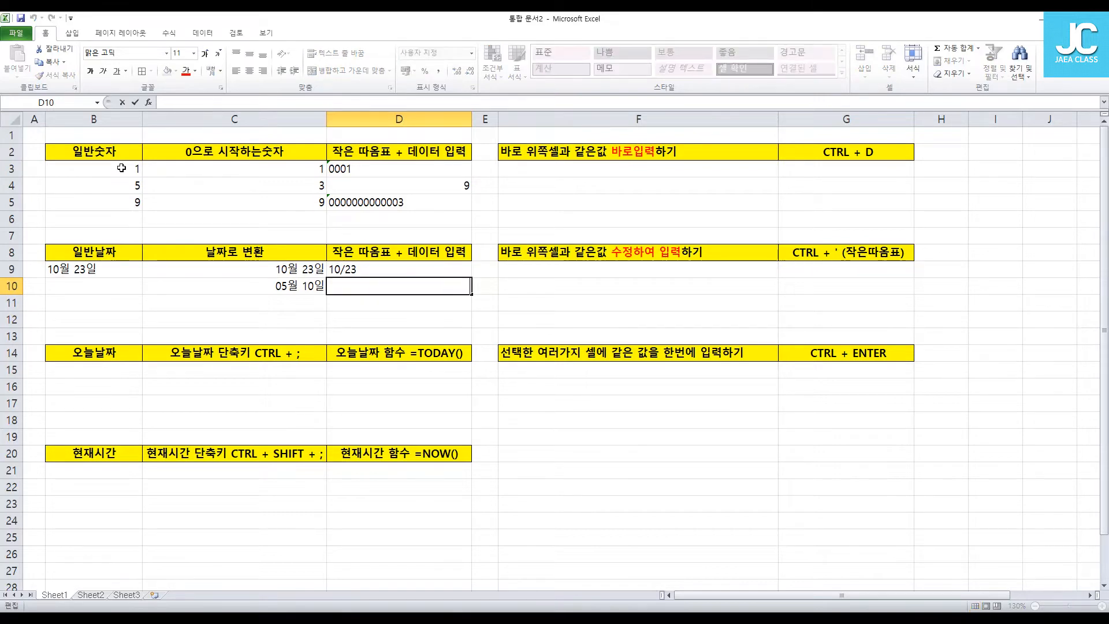
text('5/10)
key(Return)
key(Up)
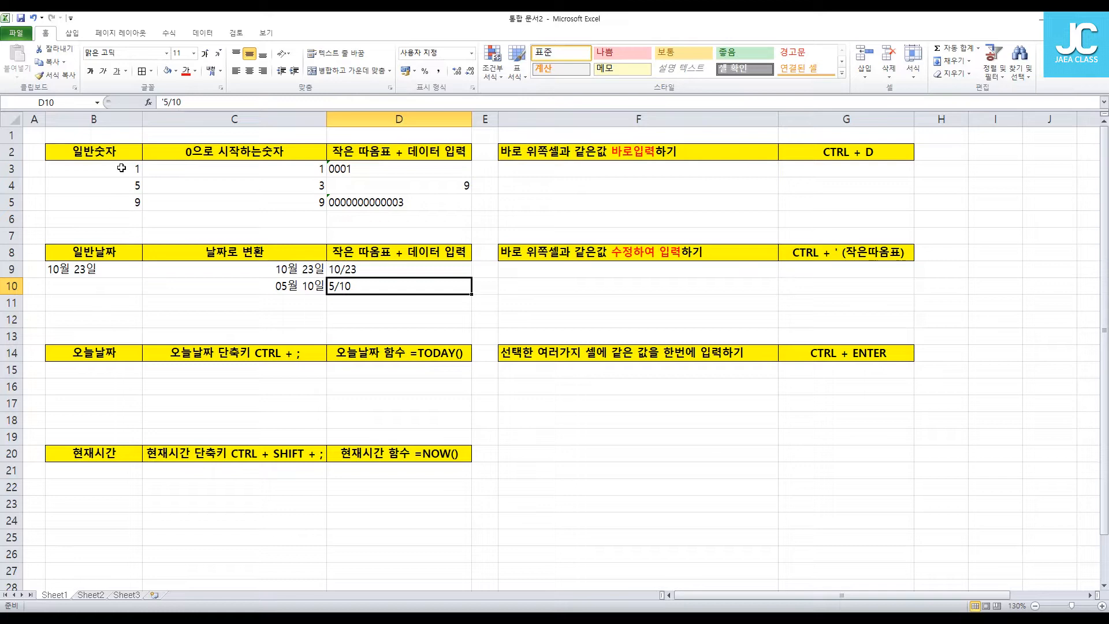
Enter 5월 10일 in B10 under the 일반날짜 heading
key(Left)
key(Left)
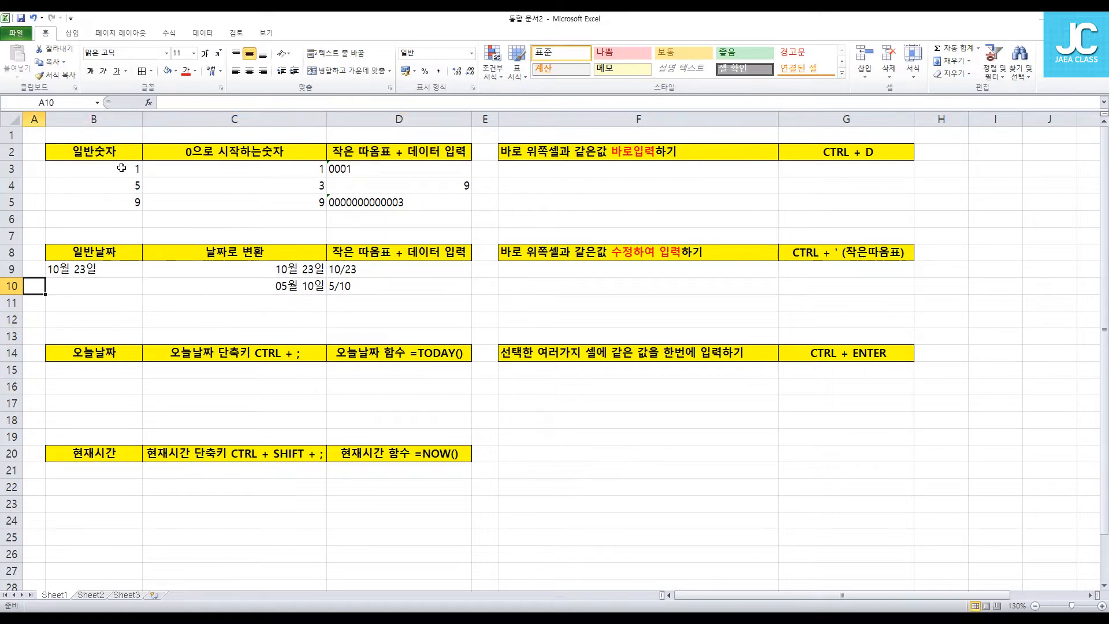
text(10월 2)
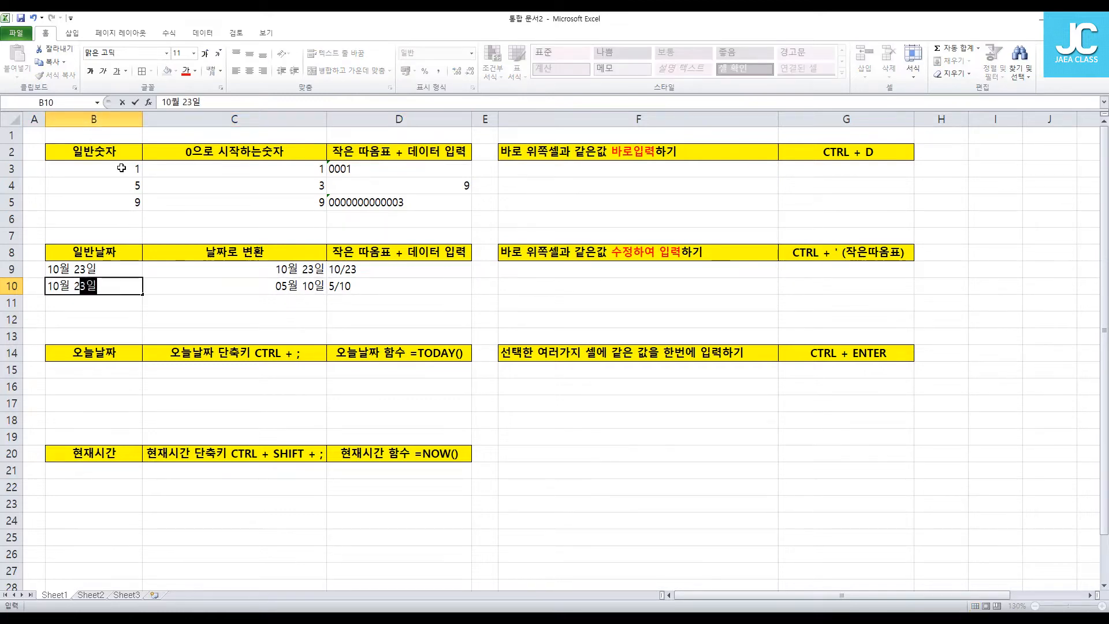
key(BackSpace)
key(BackSpace)
key(BackSpace)
key(BackSpace)
key(BackSpace)
key(BackSpace)
text(5월 10일)
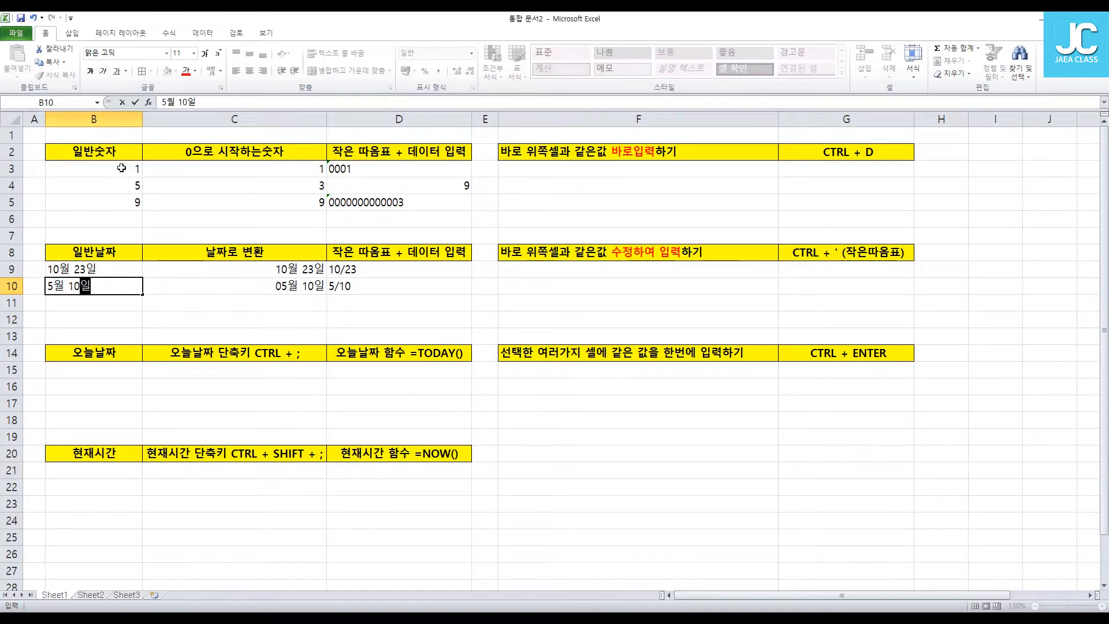
key(Return)
key(Up)
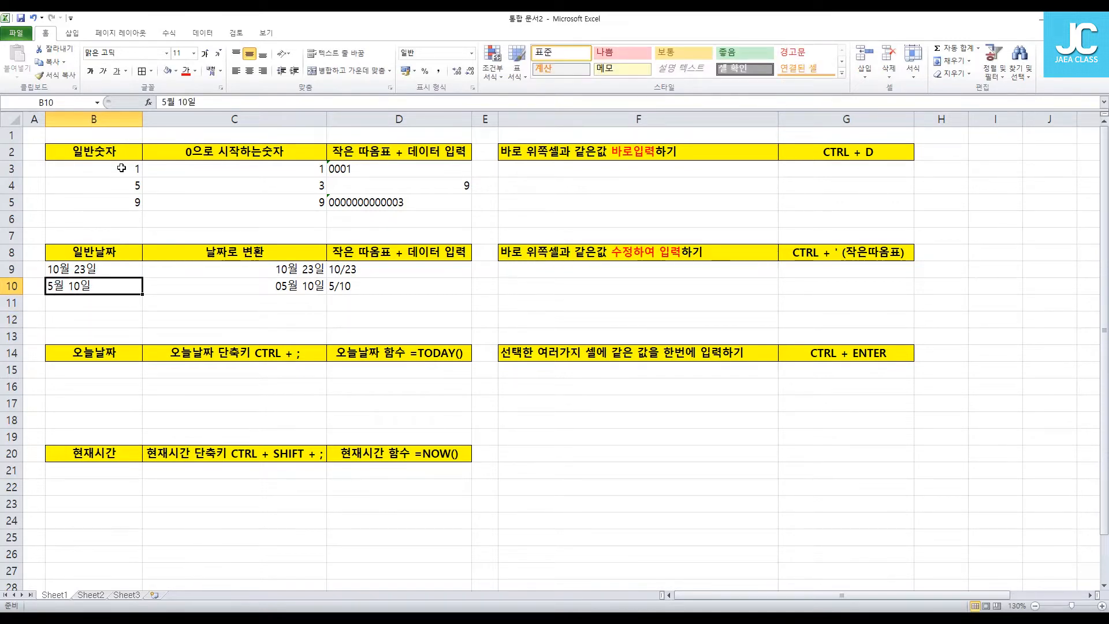
Enter 5/10 as a date in C11 and 6/10 as apostrophe-prefixed text in D11
key(Right)
key(Down)
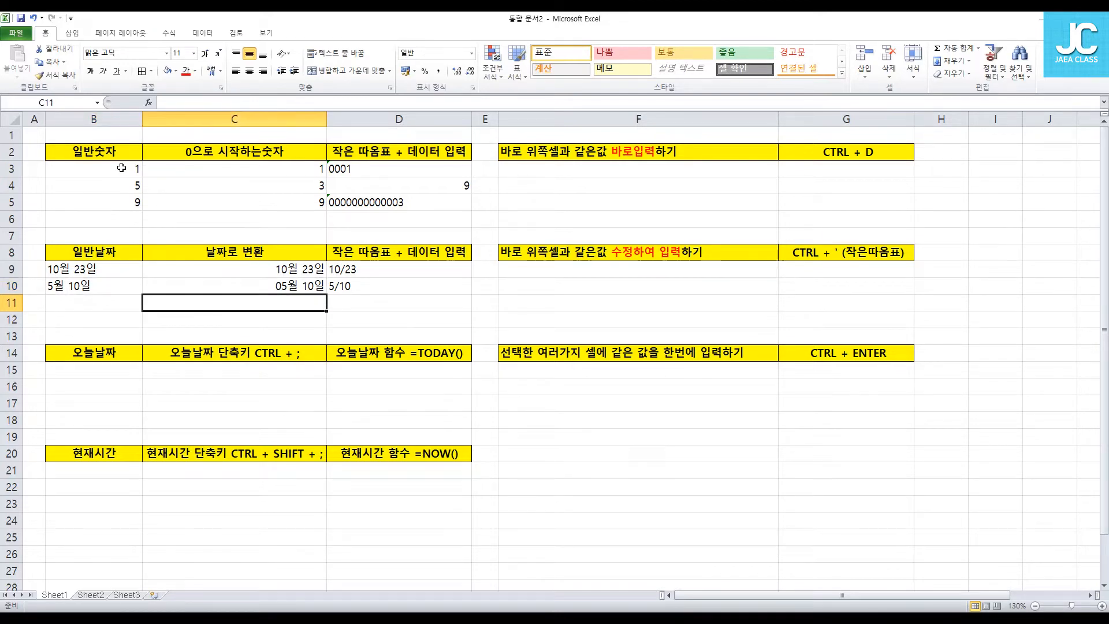
text(5/10)
key(Return)
key(Up)
key(Right)
text('6/)
text(10)
key(Return)
Change the date in C11 to 6/10
key(Up)
key(Left)
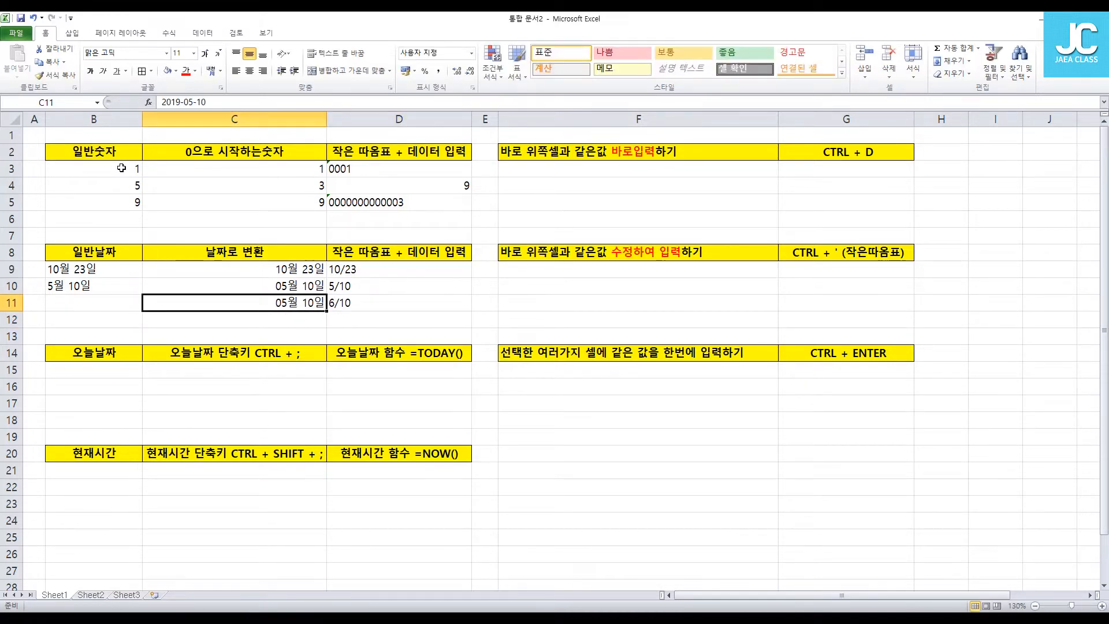
key(F2)
key(BackSpace)
key(BackSpace)
key(BackSpace)
key(BackSpace)
key(BackSpace)
key(BackSpace)
key(BackSpace)
key(BackSpace)
key(BackSpace)
key(BackSpace)
text(6/10)
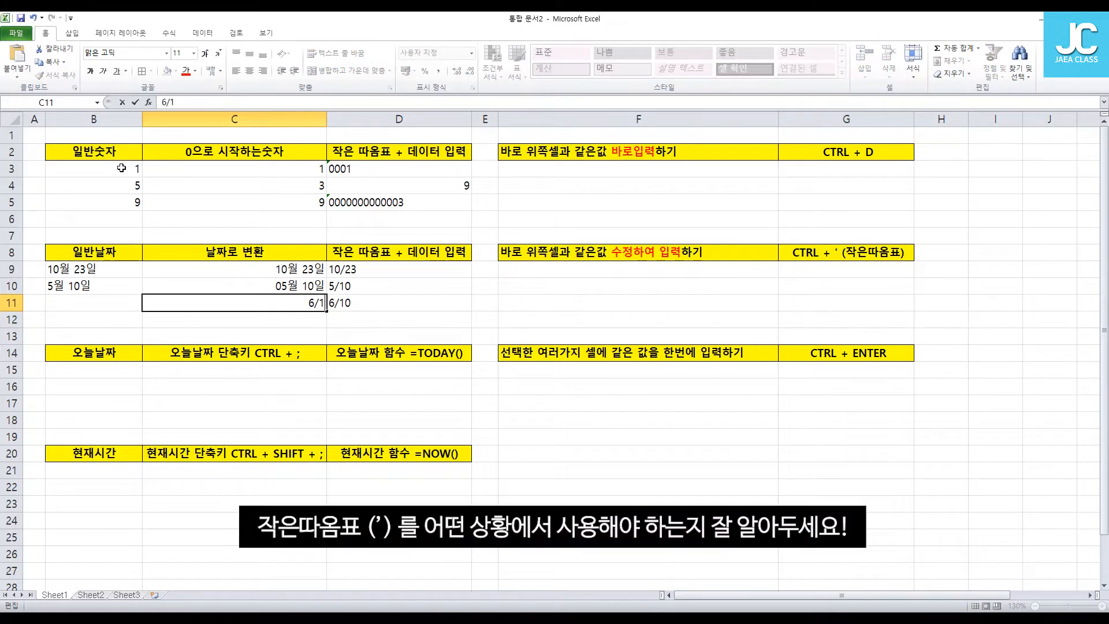
key(Return)
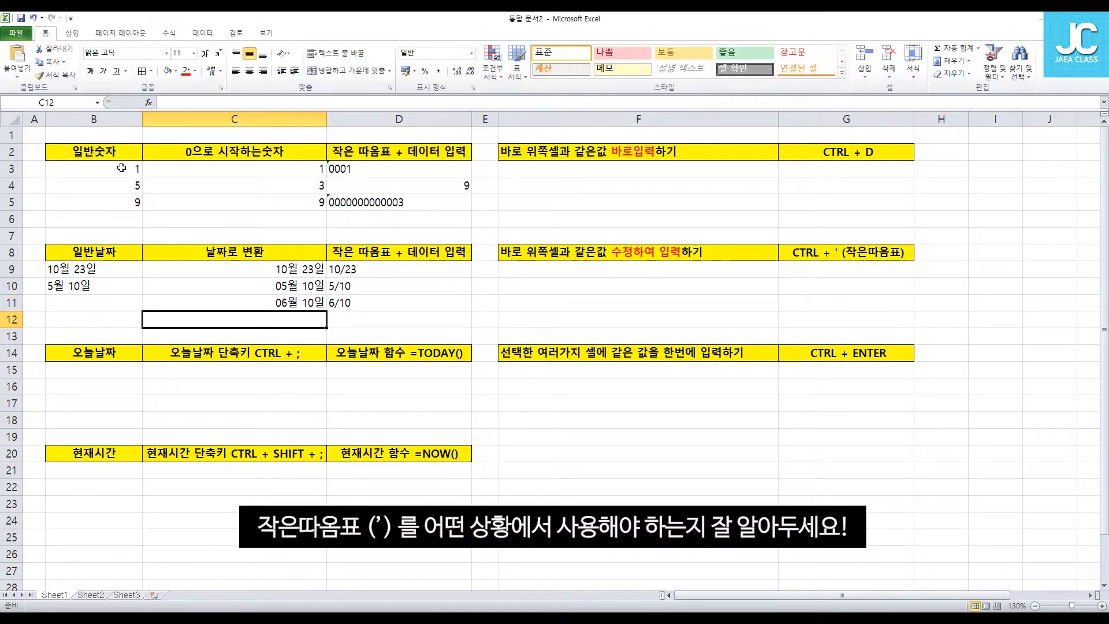
Clear the extra 6/10 entries from C11 and D11
key(Up)
key(Delete)
key(Right)
key(Delete)
key(Up)
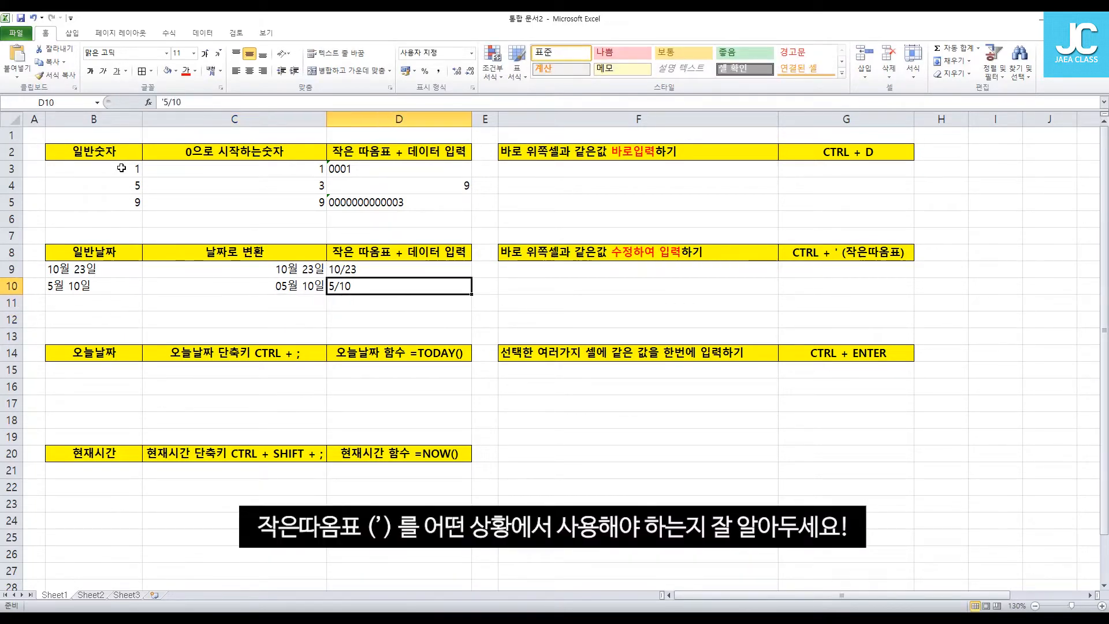
Enter 5월 5일 in B15 under the 오늘날짜 heading
key(Down)
key(Left)
key(Left)
key(Down)
key(Down)
key(Down)
key(Down)
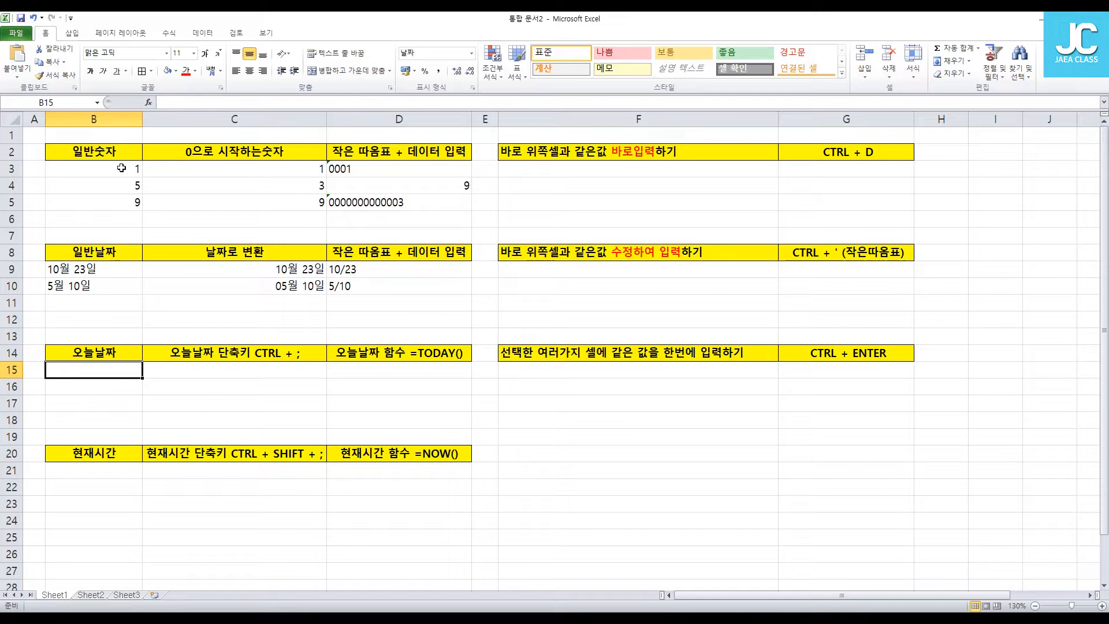
text(5월)
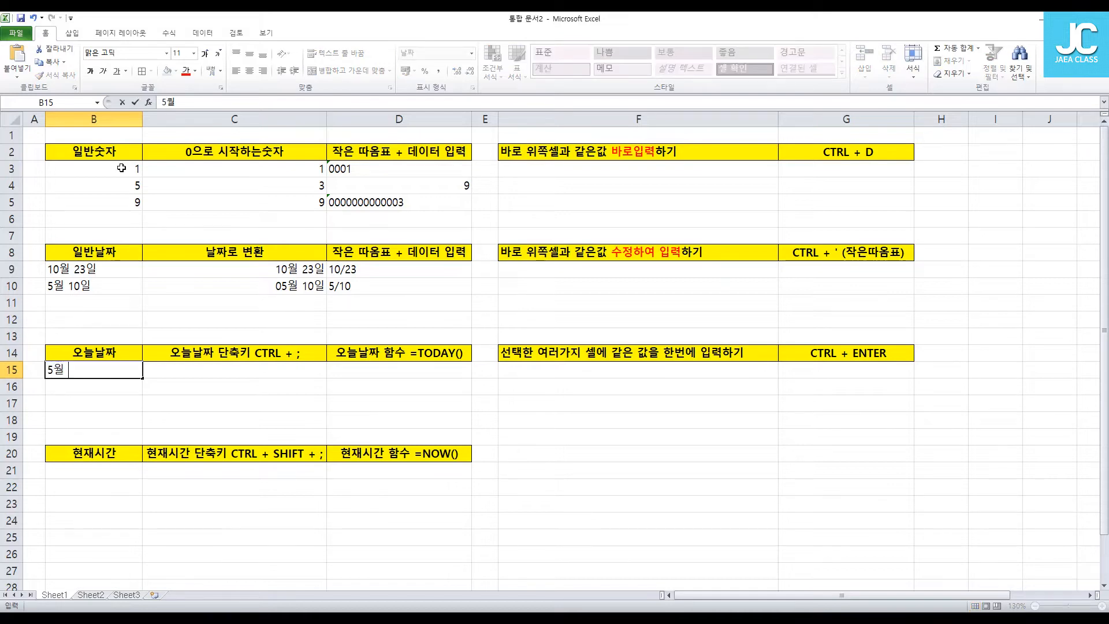
text( 5일)
key(Return)
key(Up)
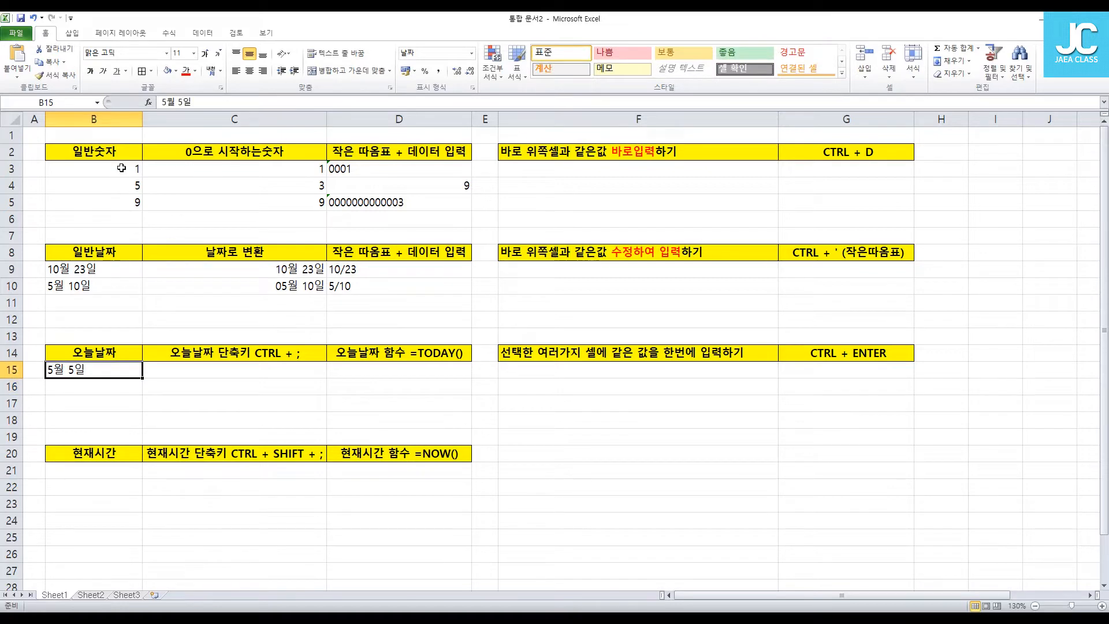
Insert today's date, 2019-05-05, as a fixed value in C15
key(Right)
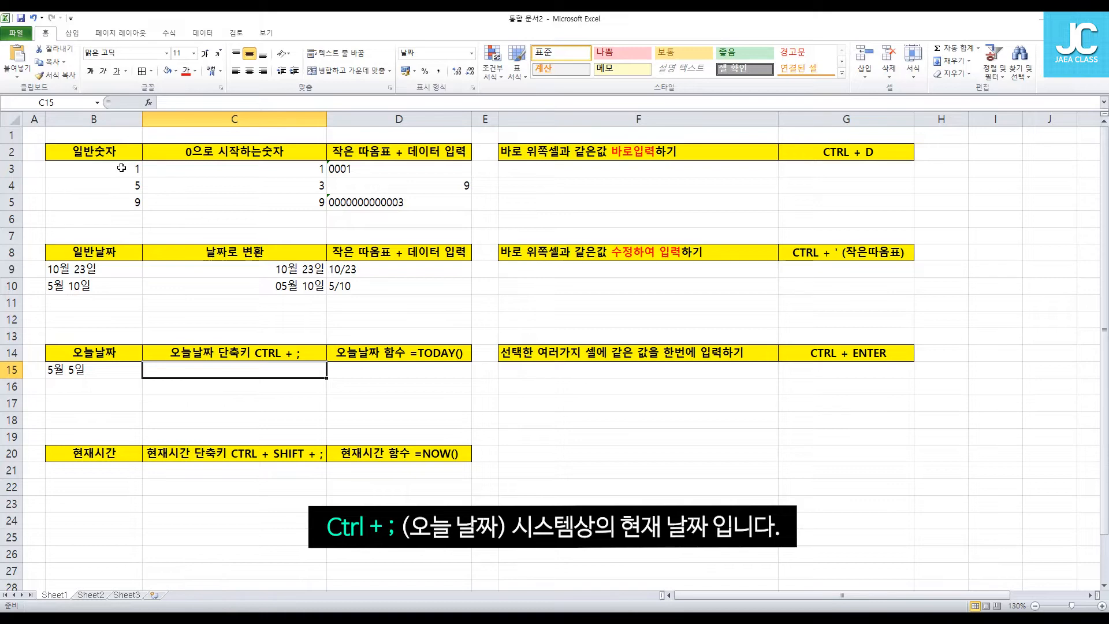
key(ctrl+semicolon)
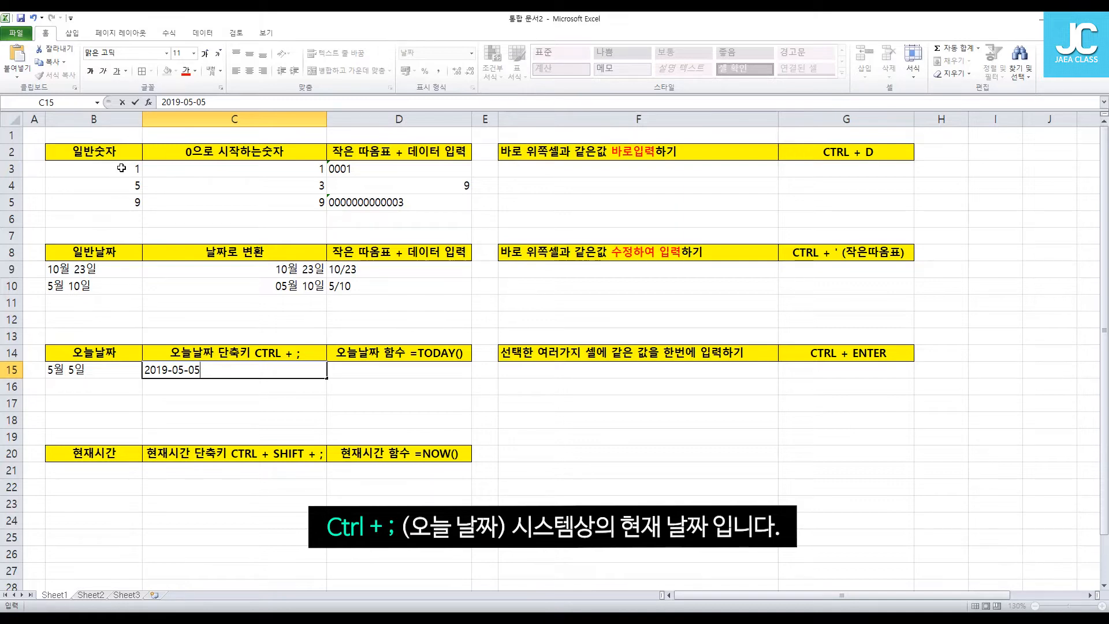
key(Return)
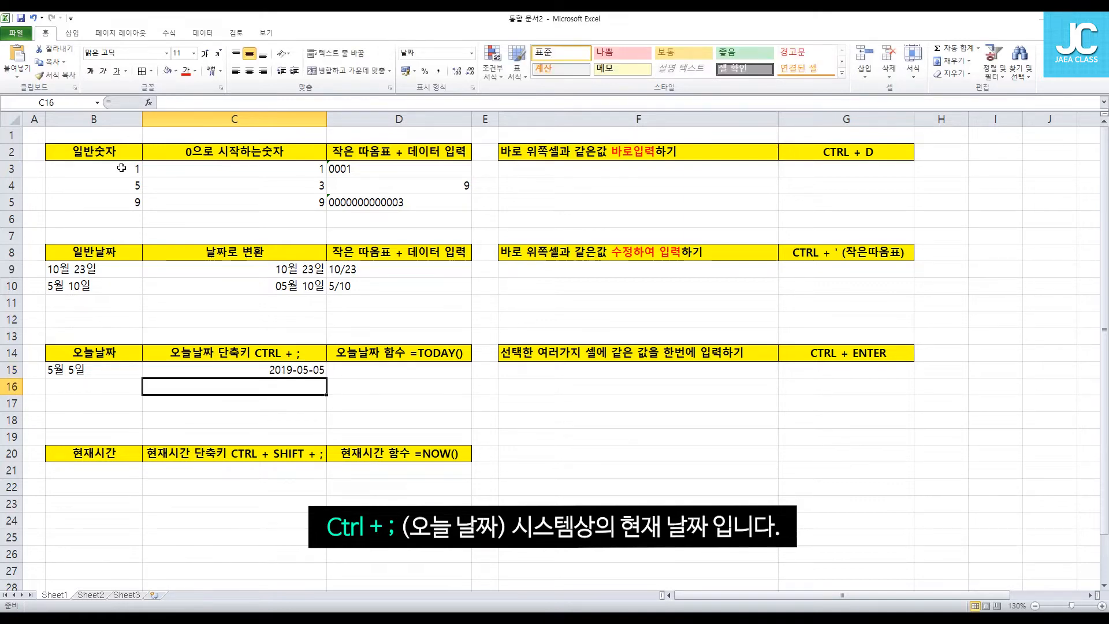
key(Up)
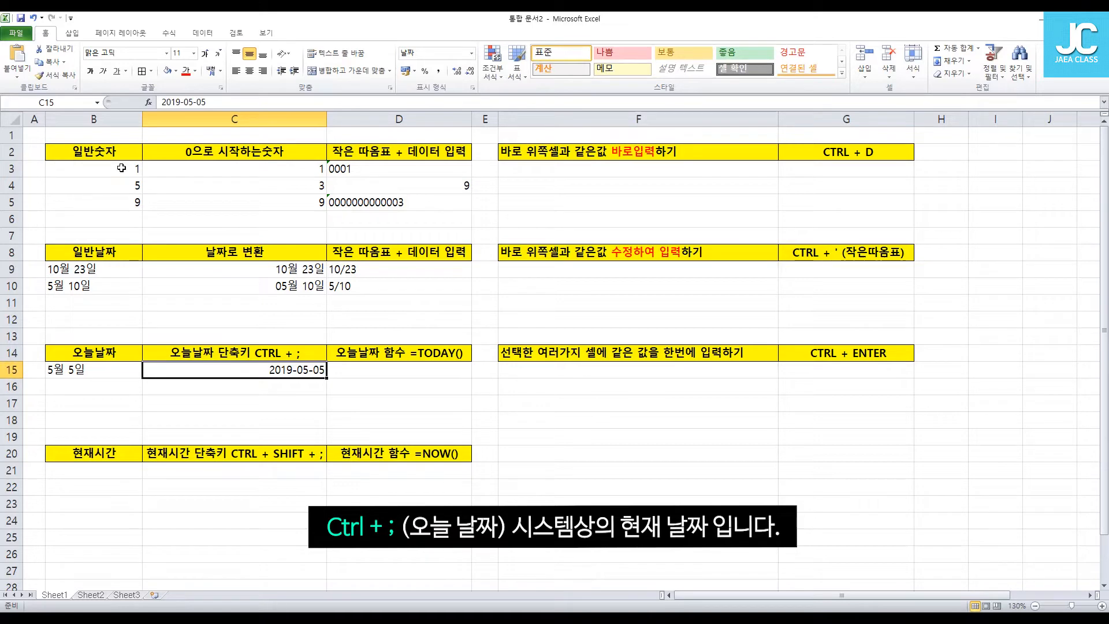
key(Down)
key(Up)
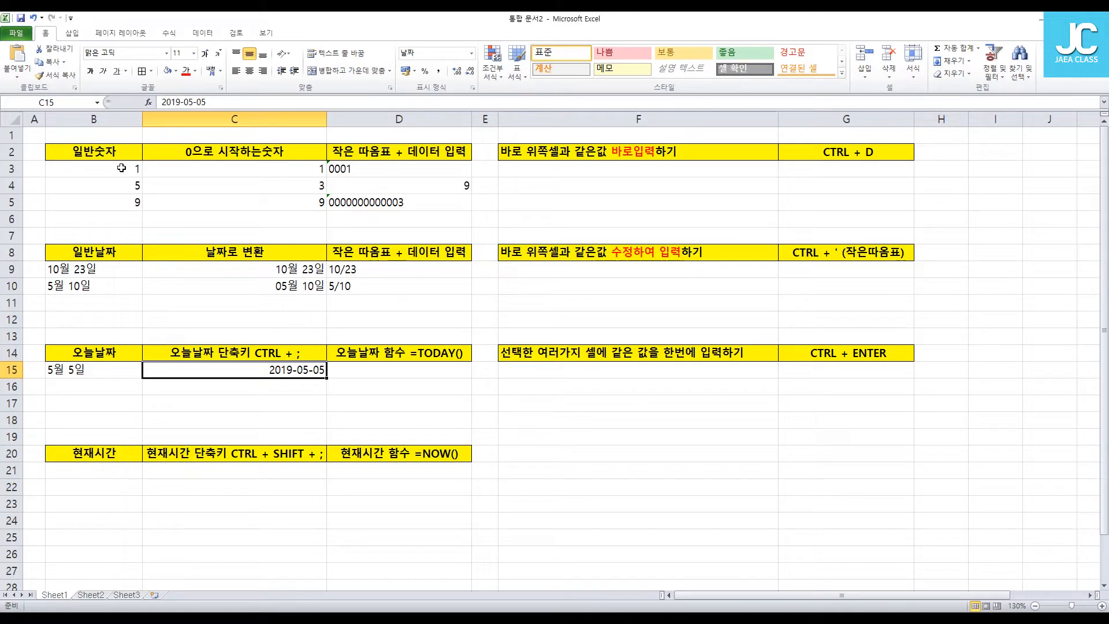
Enter 오후 9시 23분 in B21 under the 현재시간 heading
key(Right)
key(Left)
key(Down)
key(Down)
key(Down)
key(Down)
key(Left)
key(Down)
key(Down)
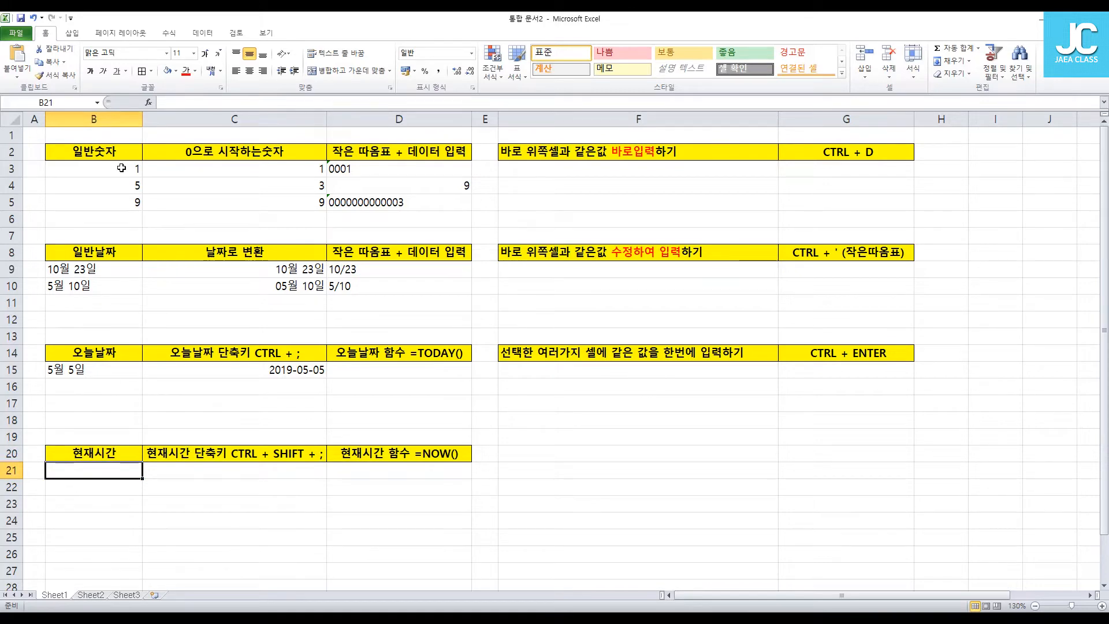
text(9)
key(BackSpace)
text(오후 )
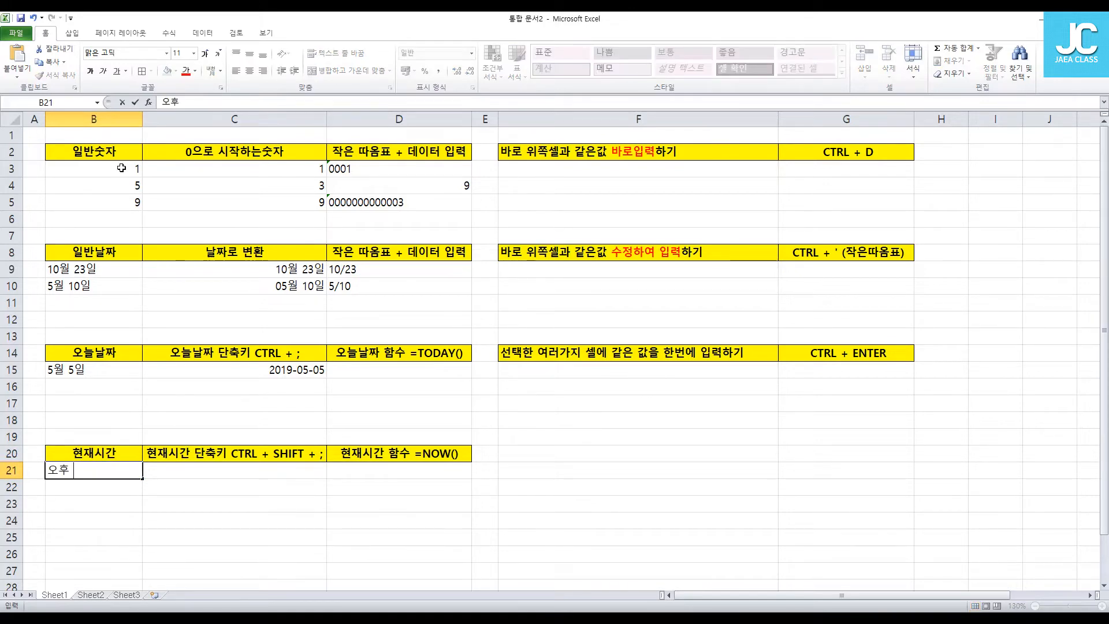
text(9ㅅㅣ 23부ㄴ)
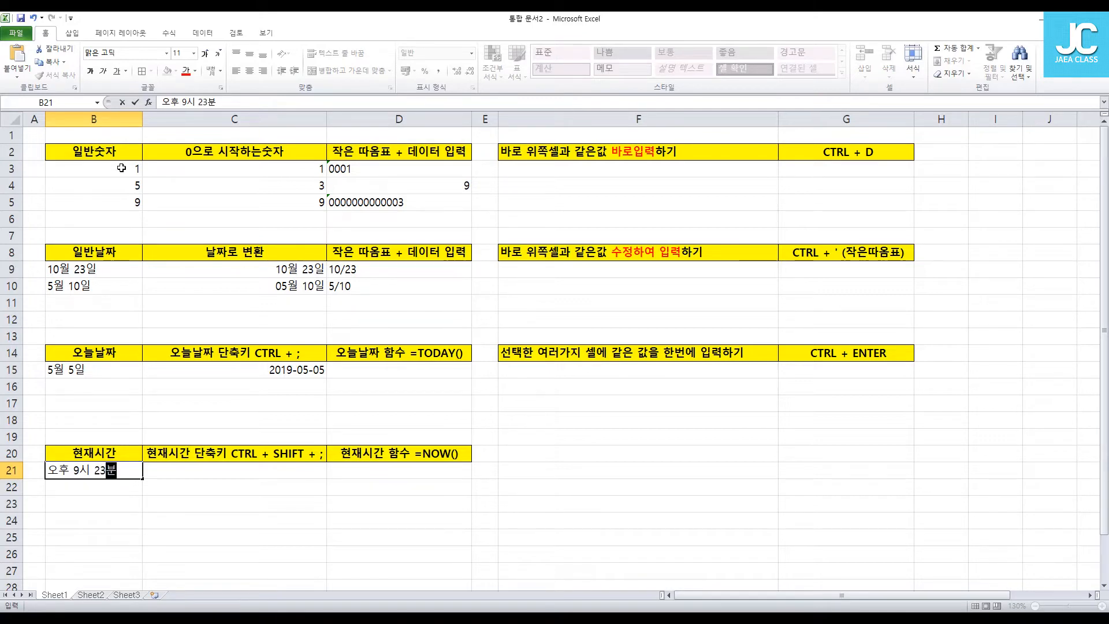
key(Return)
key(Up)
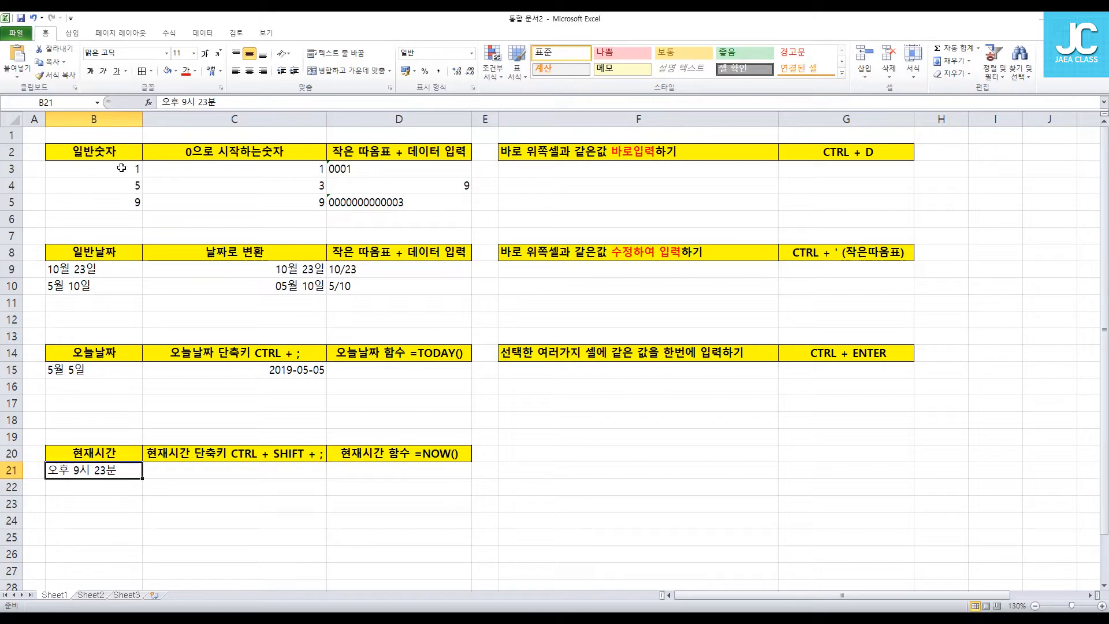
Insert the current system time, 9:12 PM, as a fixed value in C21
key(Right)
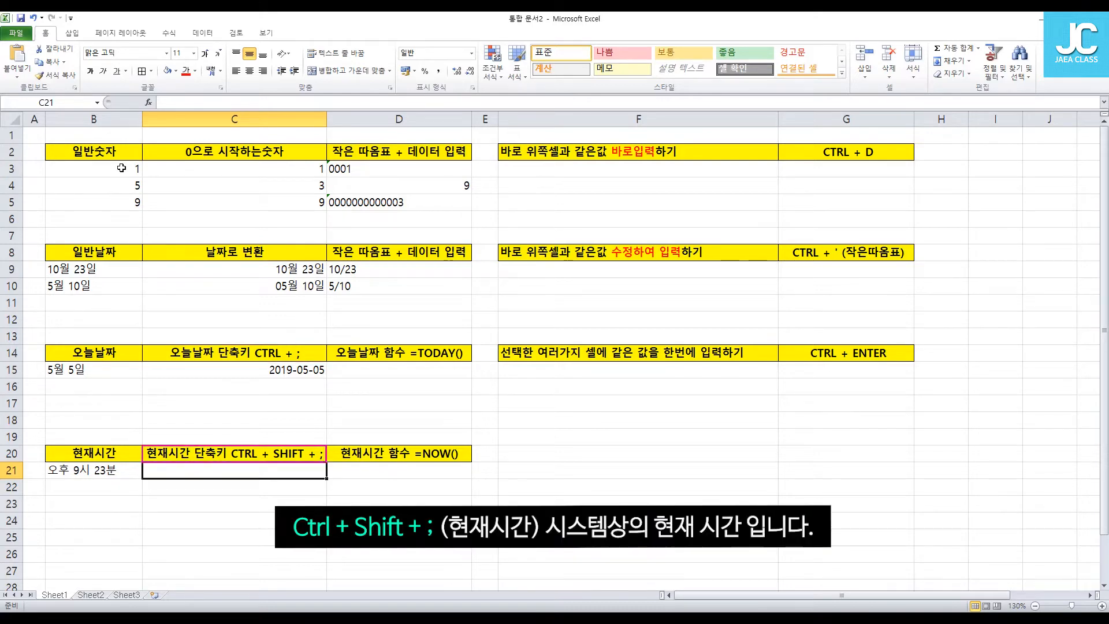
key(ctrl+shift+semicolon)
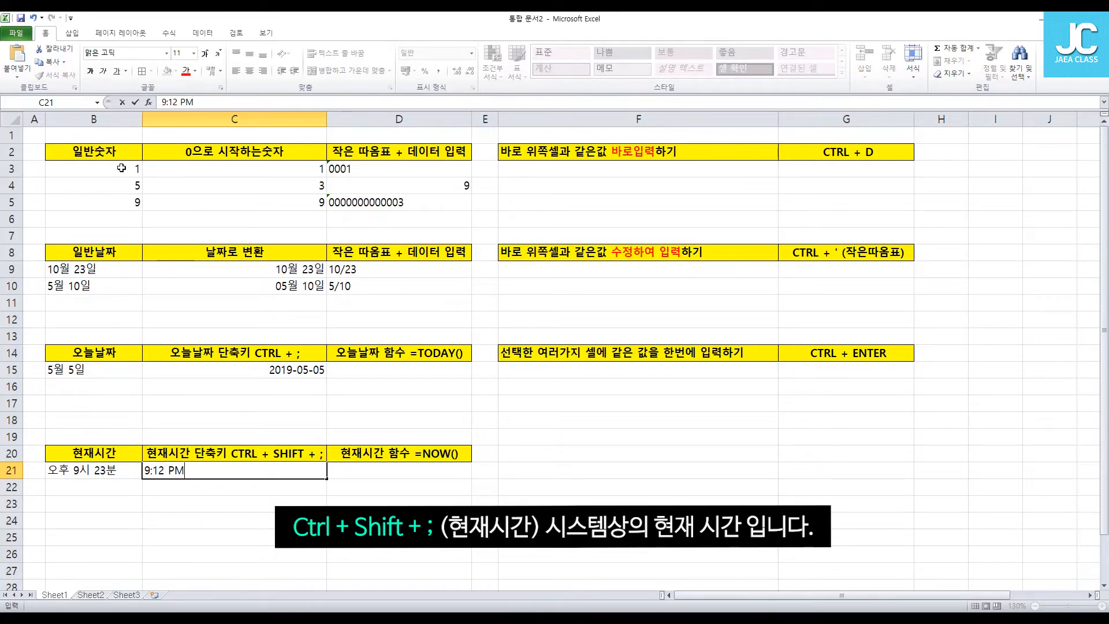
key(Return)
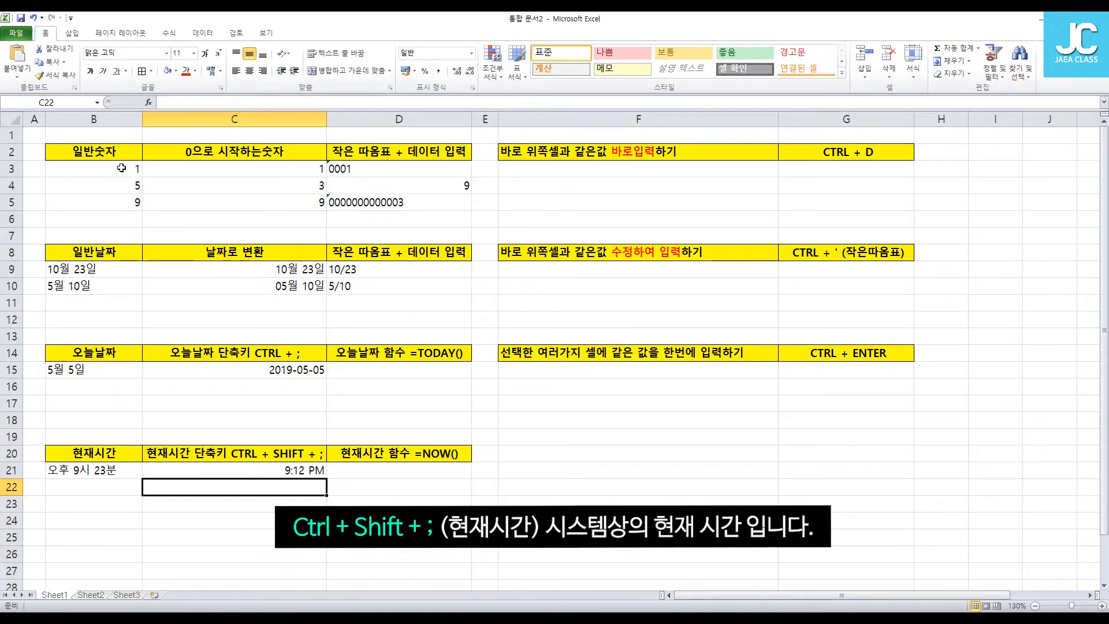
Color only the "CTRL + ;" part of the C14 heading red
double_click(258, 355)
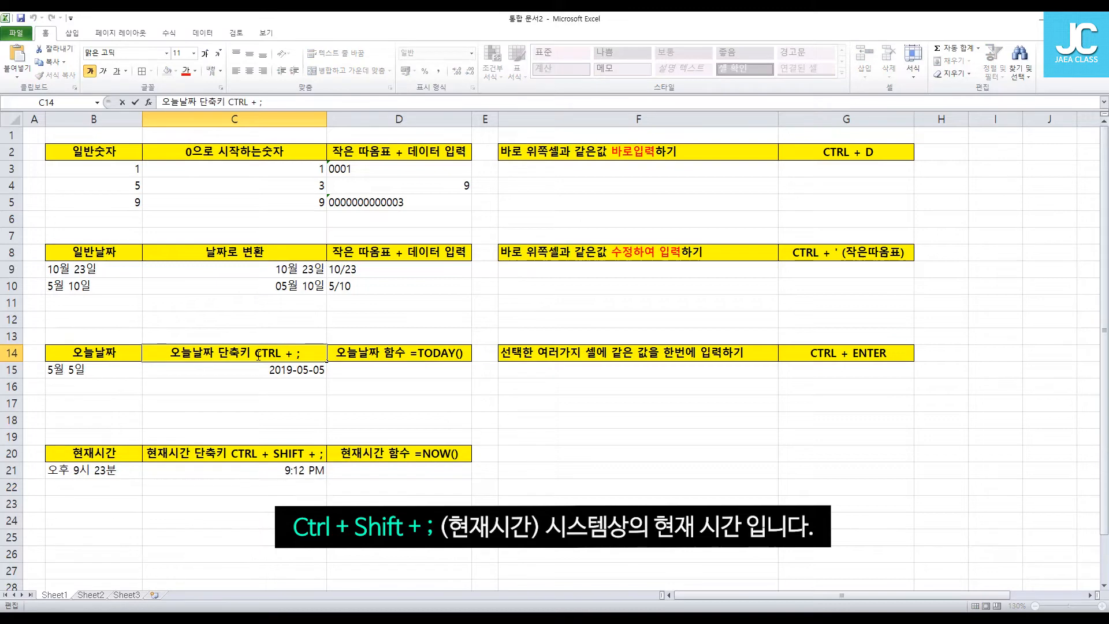
drag(255, 353, 301, 353)
click(186, 74)
click(237, 456)
double_click(236, 456)
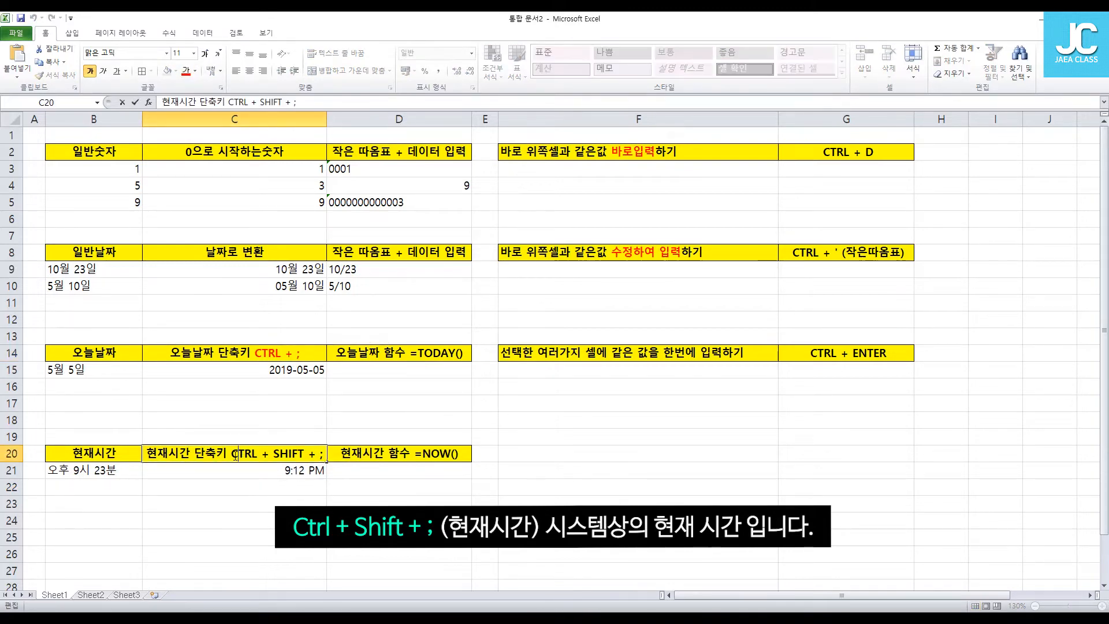
drag(237, 456, 322, 456)
key(Escape)
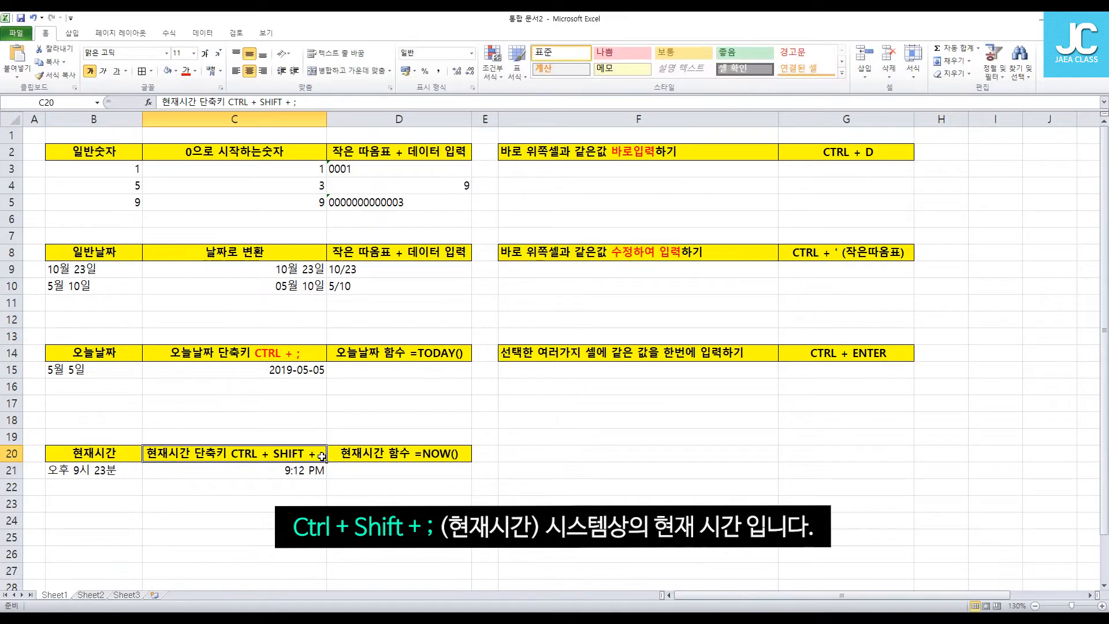
Color only the "CTRL + SHIFT + ;" part of the C20 heading red
double_click(243, 454)
drag(231, 453, 325, 455)
click(186, 71)
click(315, 504)
click(184, 523)
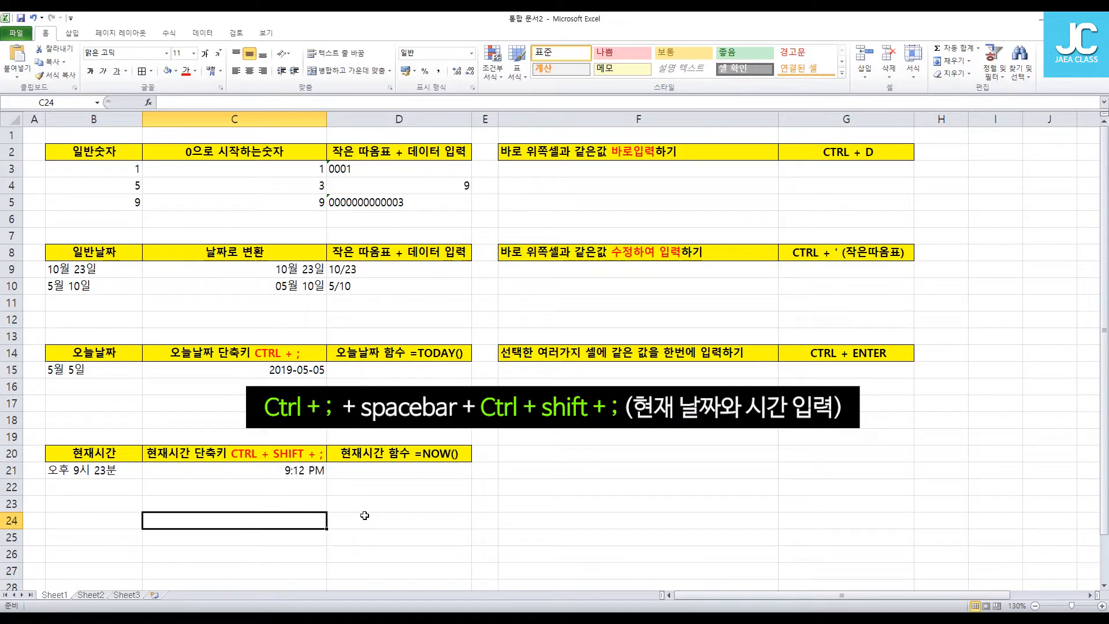
key(ctrl+semicolon)
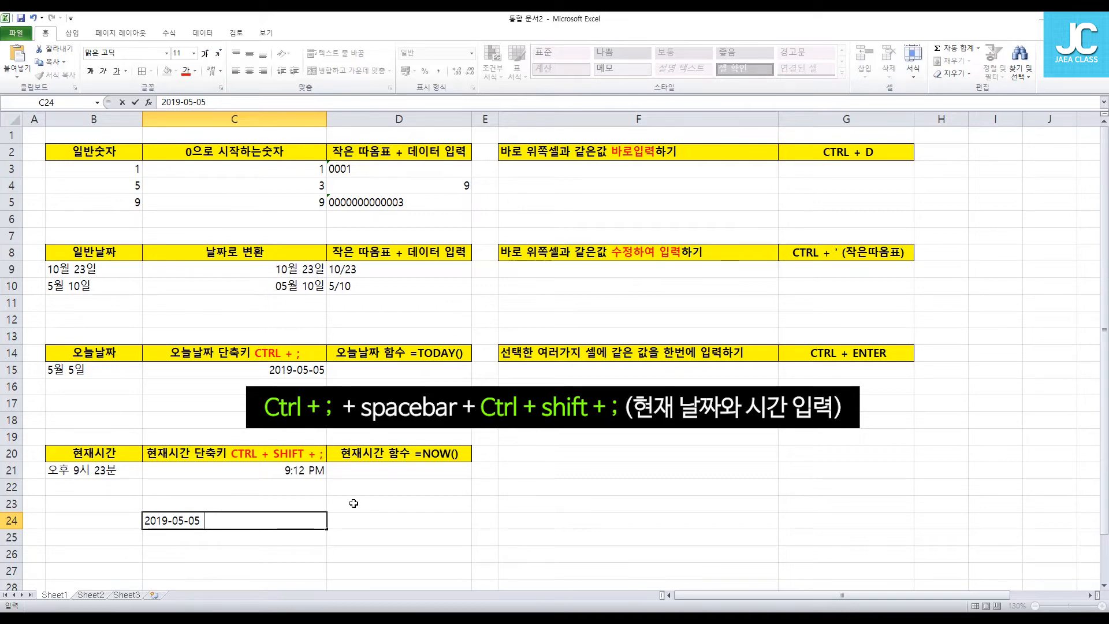
key(ctrl+shift+semicolon)
key(Return)
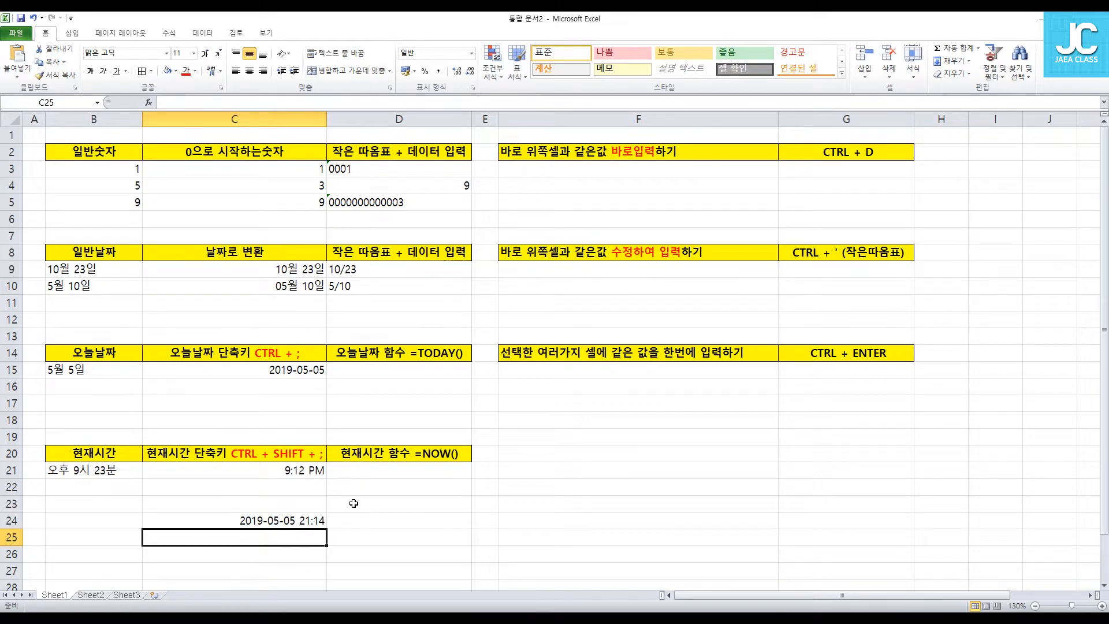
key(ctrl+semicolon)
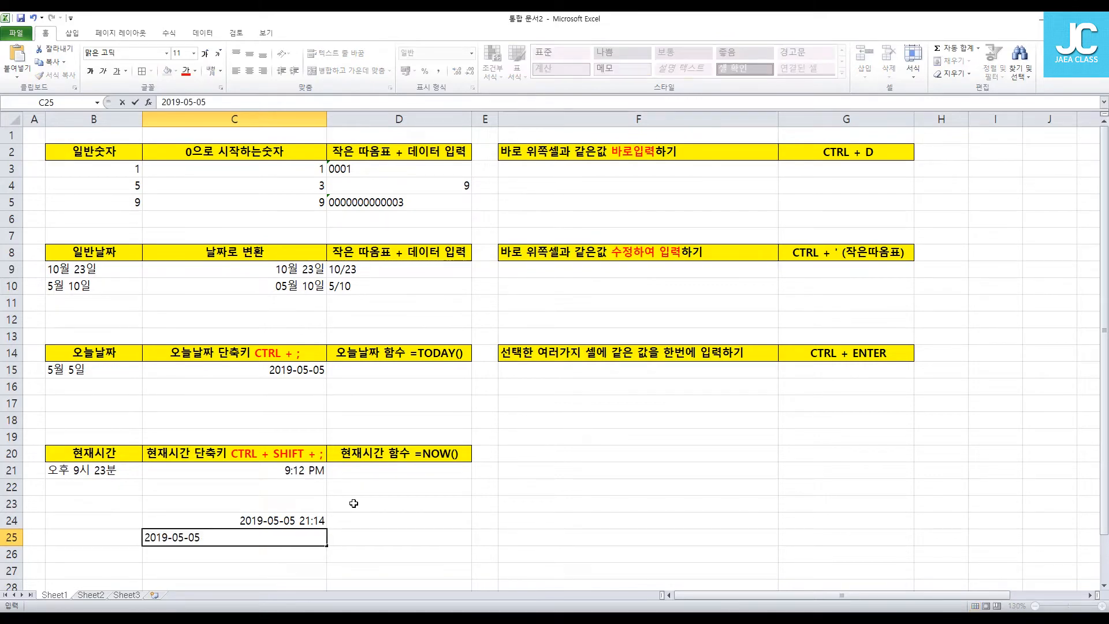
key(ctrl+shift+semicolon)
key(Return)
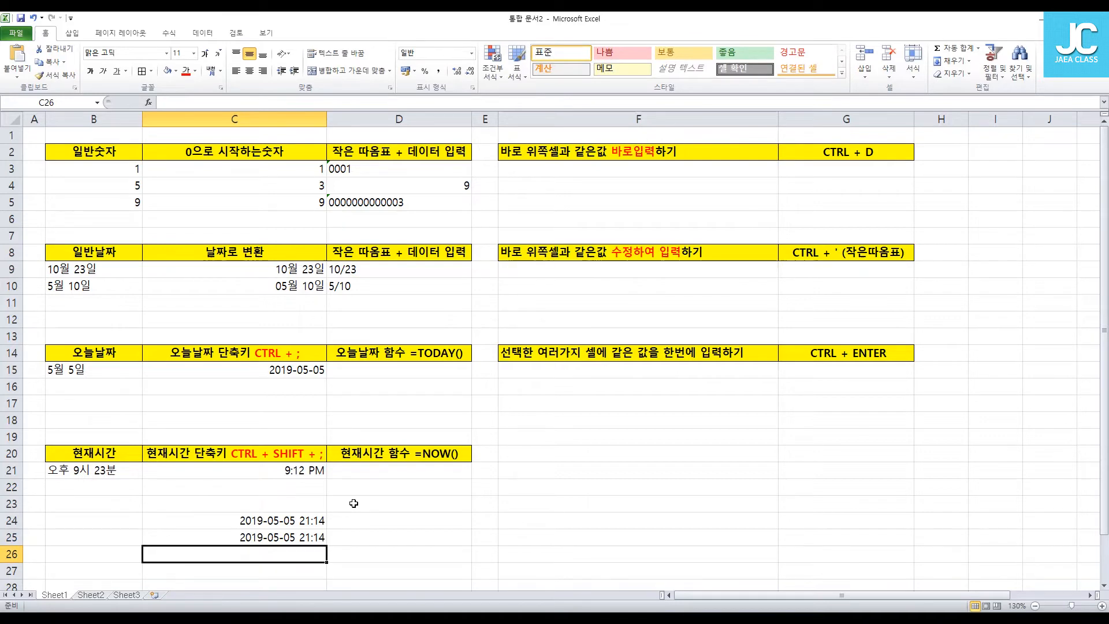
Enter the formula = TODAY() in D15 under the today's date function heading
click(390, 372)
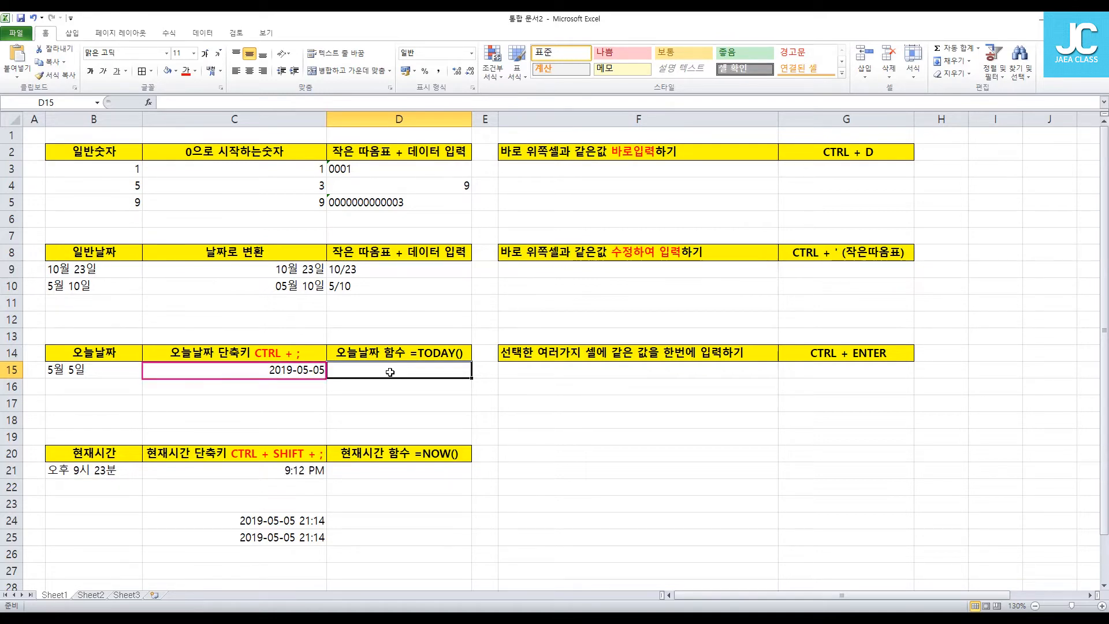
key(Left)
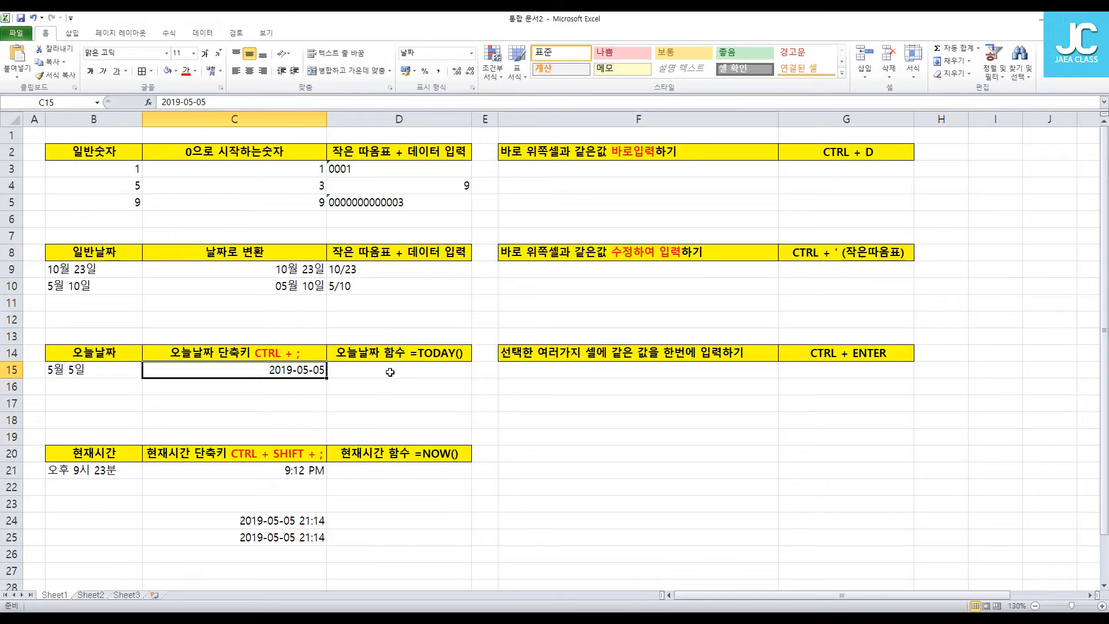
click(390, 372)
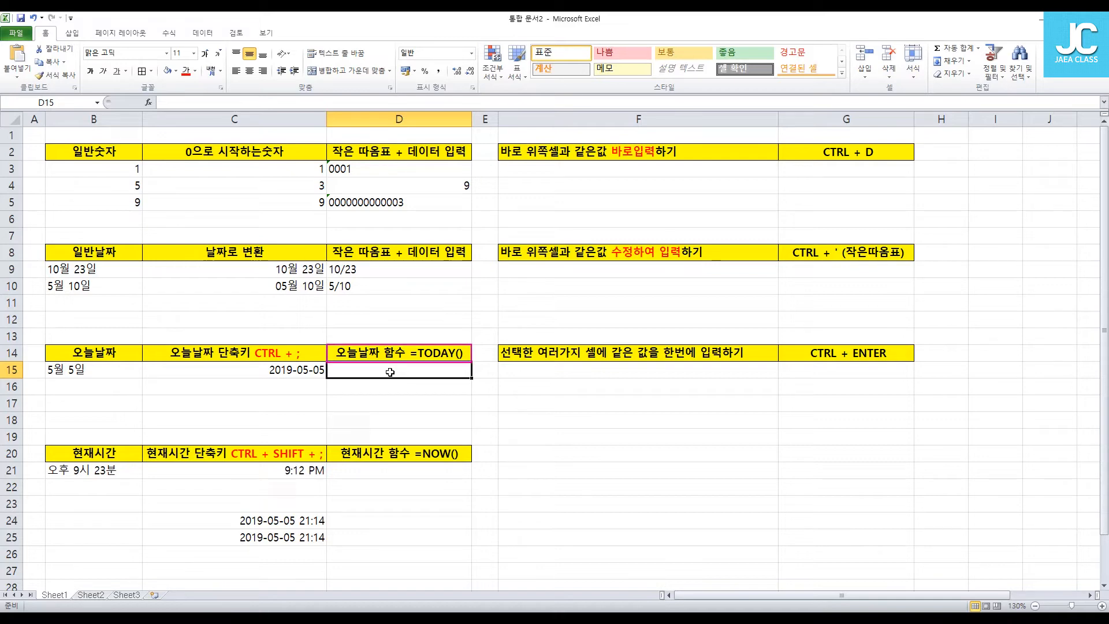
key(Up)
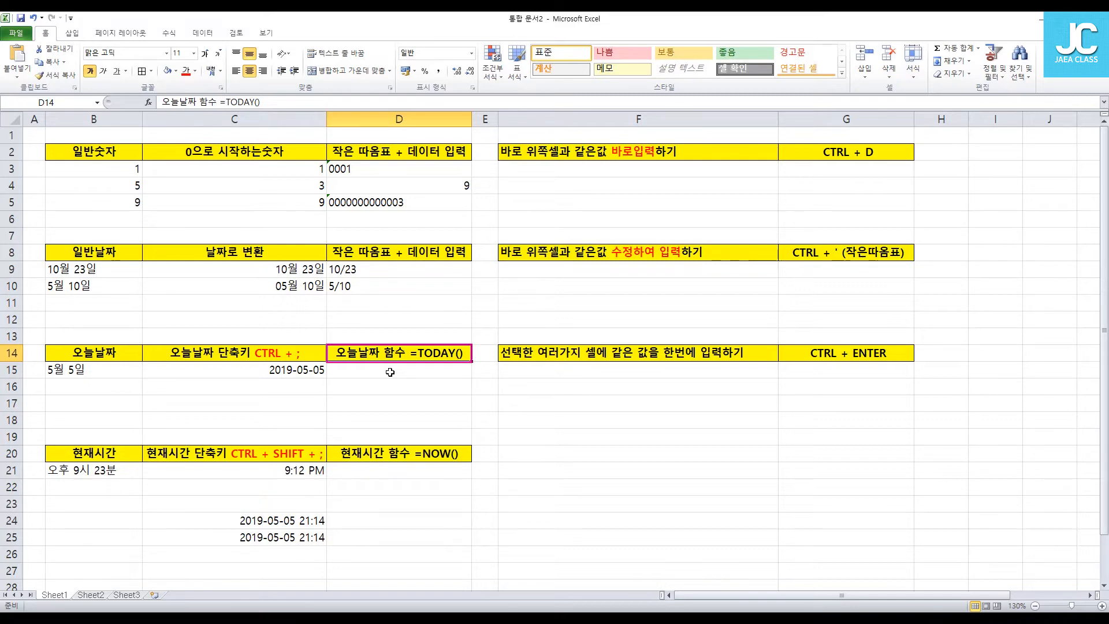
click(390, 372)
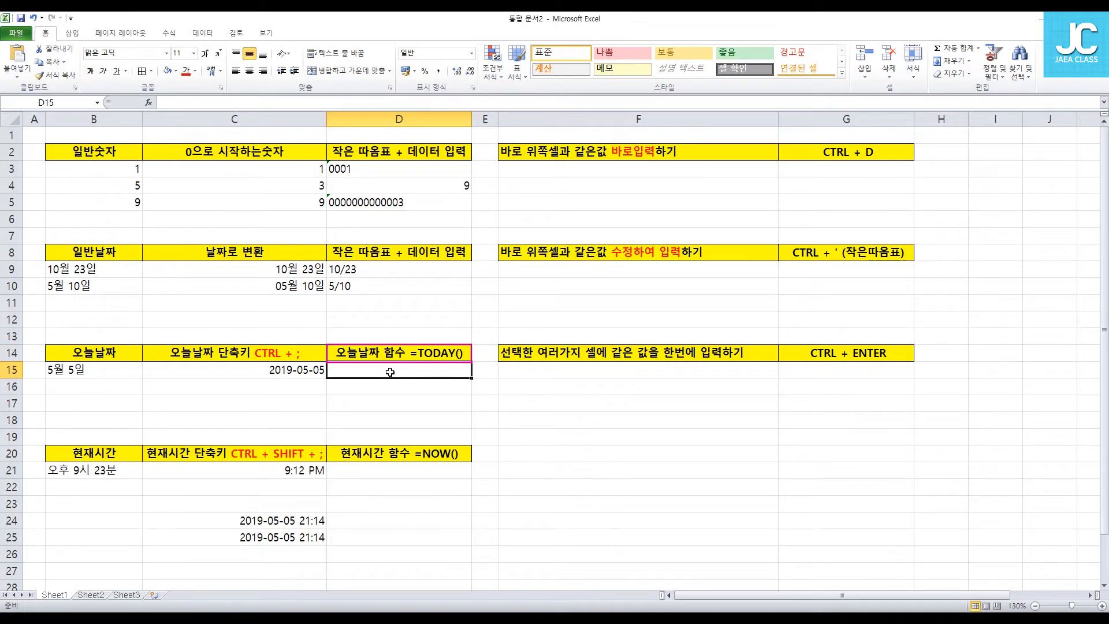
text(= TODAY)
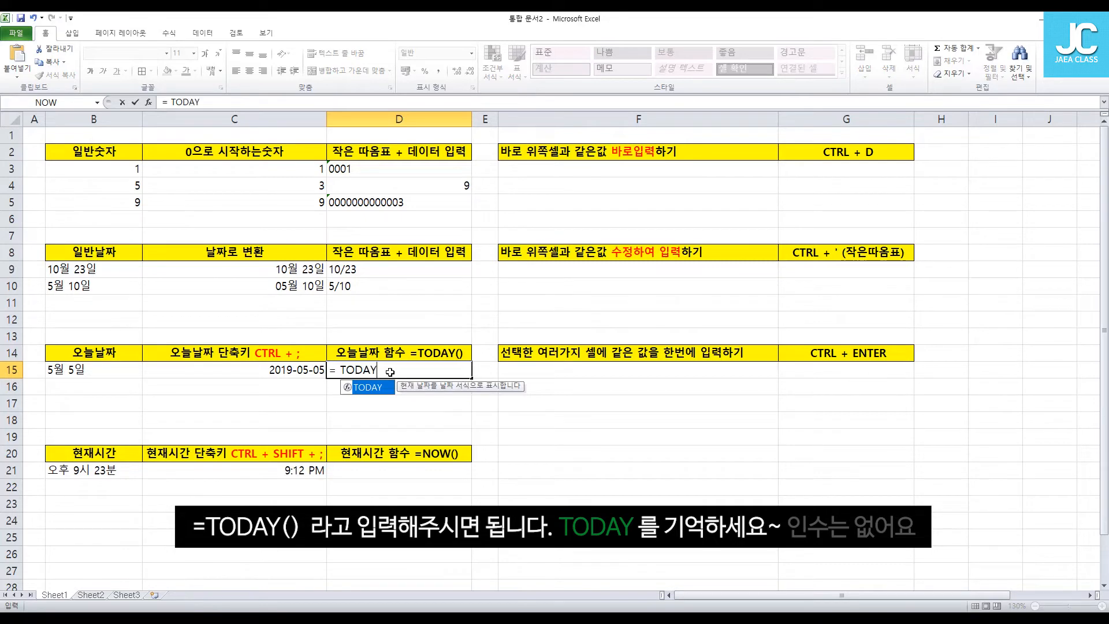
text(())
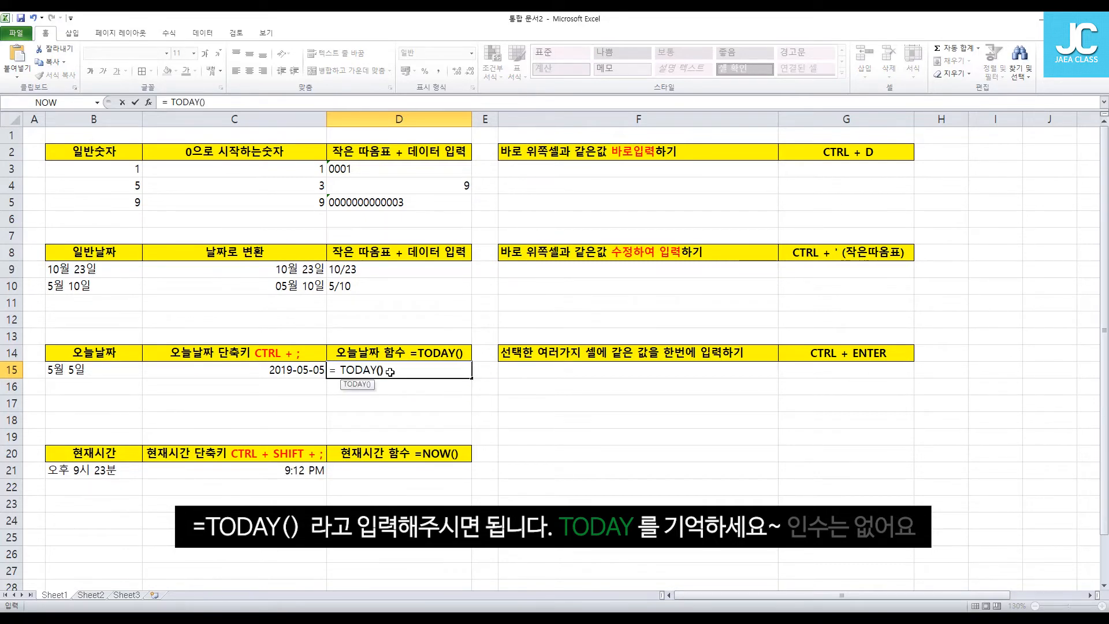
key(Return)
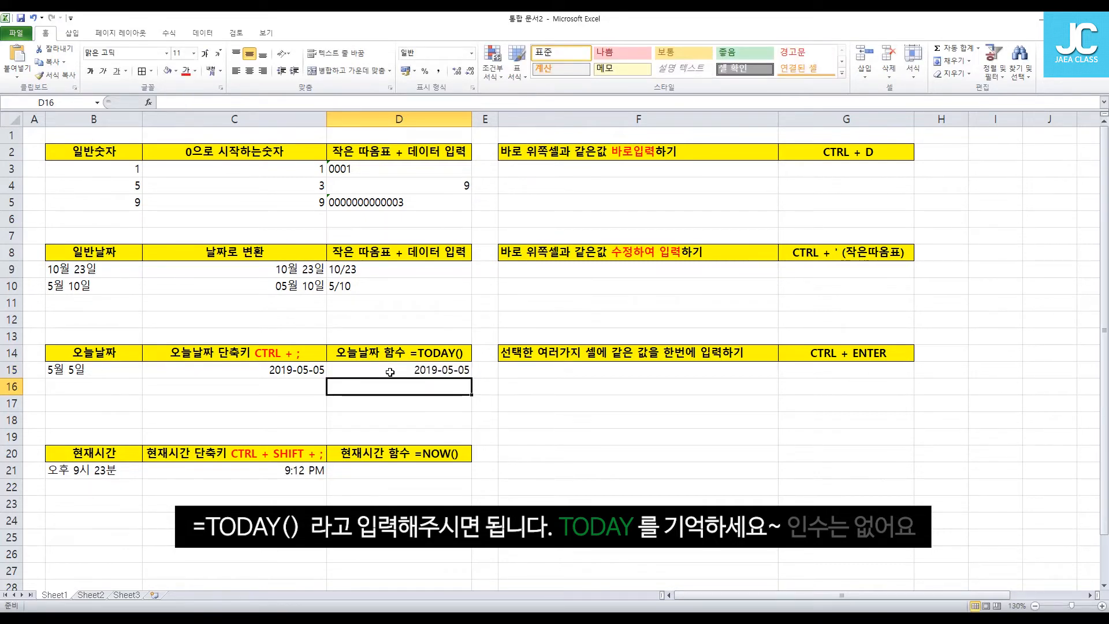
Compare the formula behind the date in D15 with the fixed date stored in C15
click(390, 372)
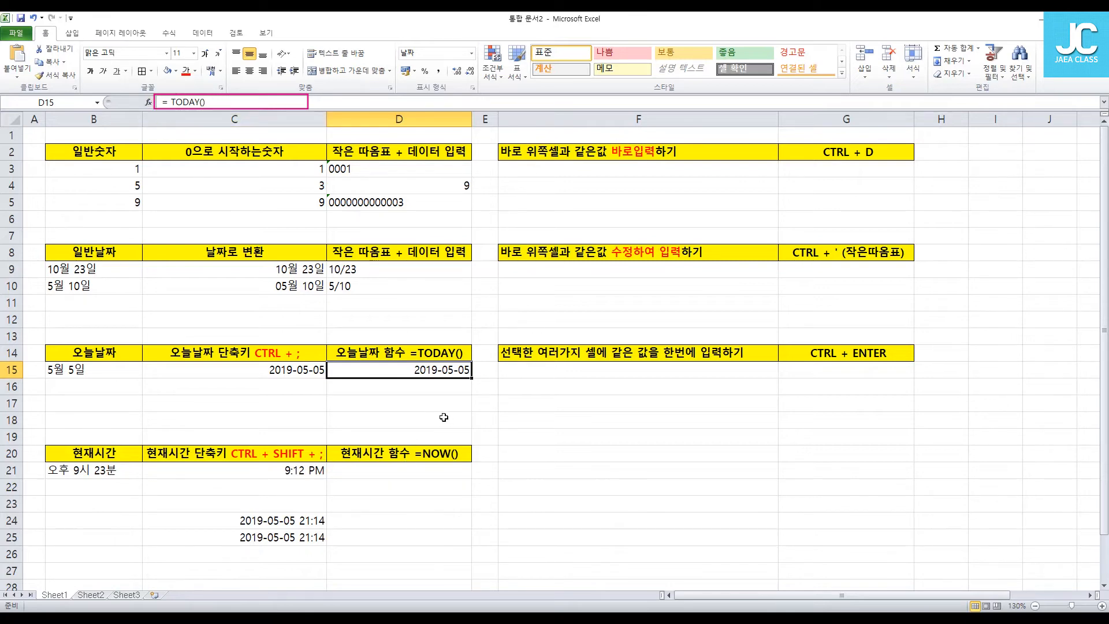
click(437, 383)
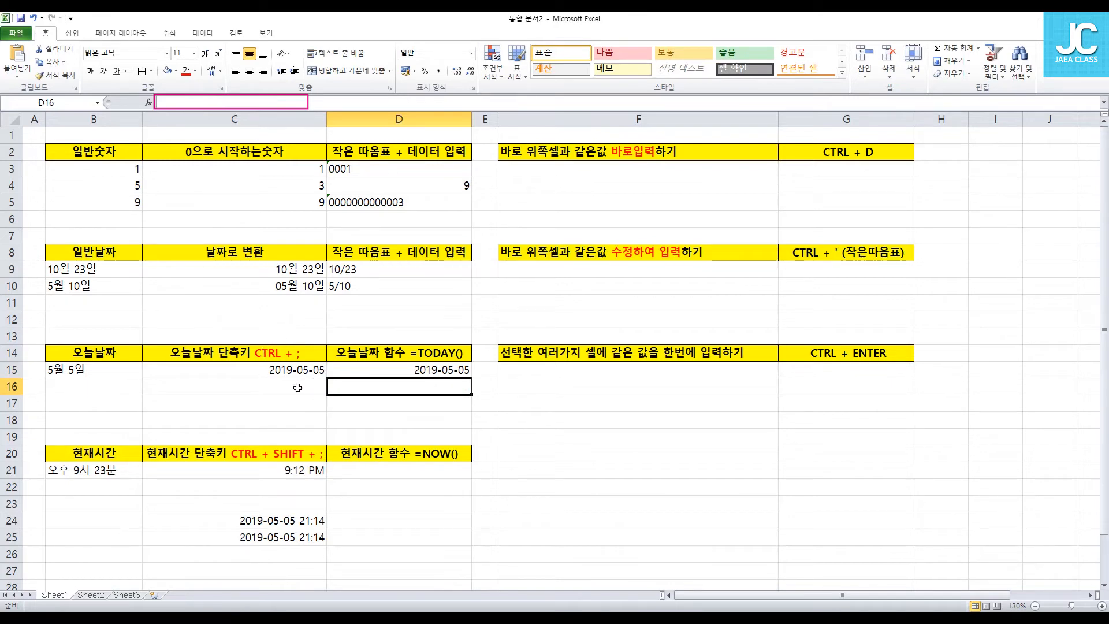
click(421, 371)
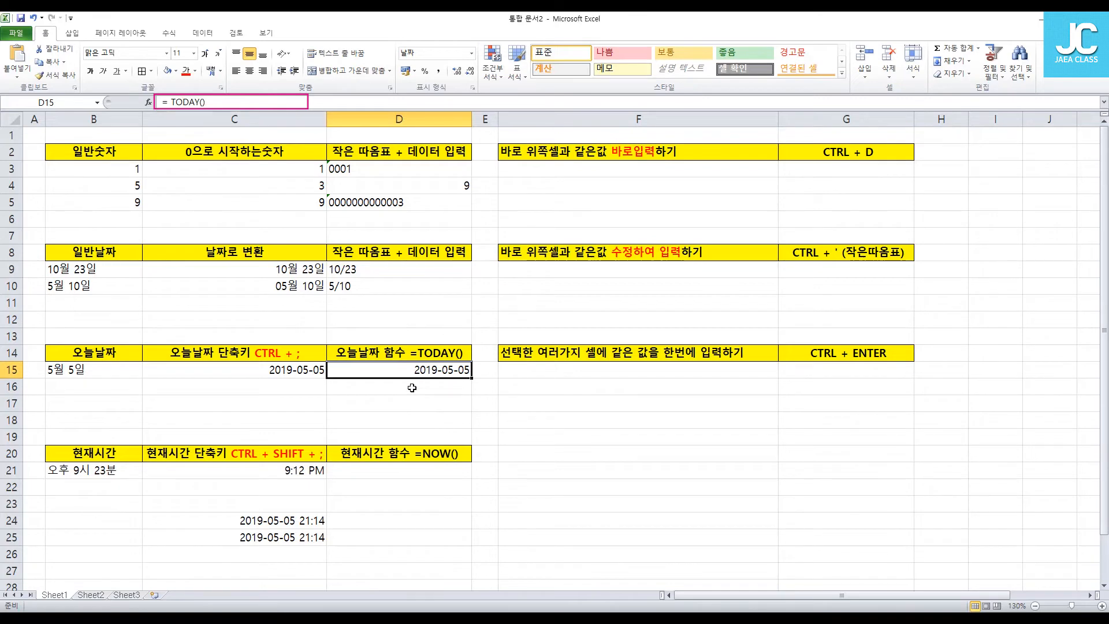
click(280, 370)
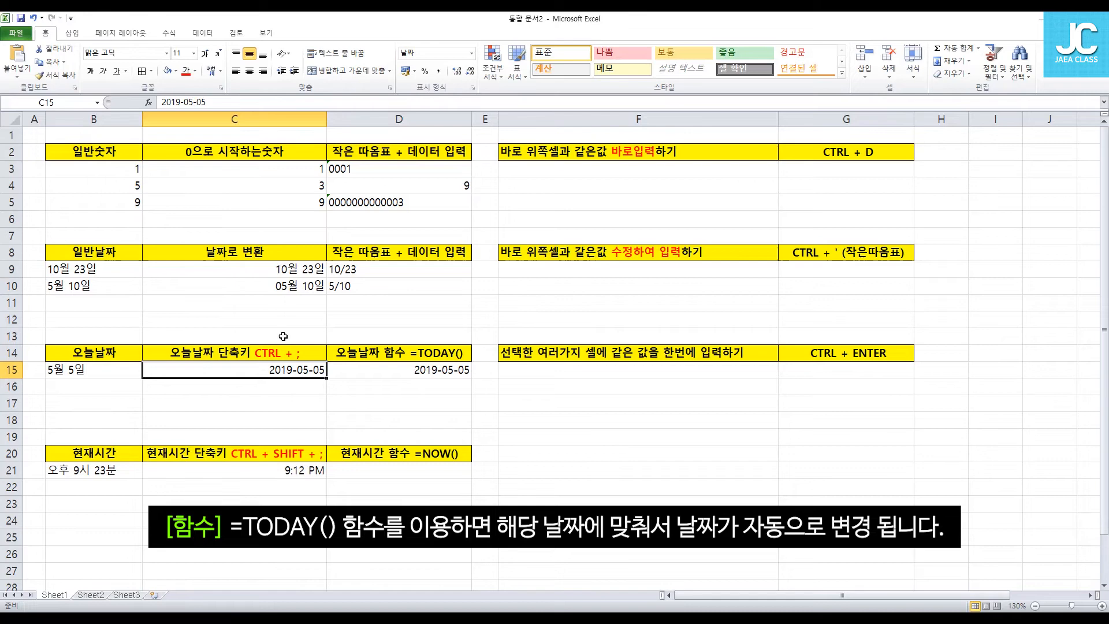
click(431, 369)
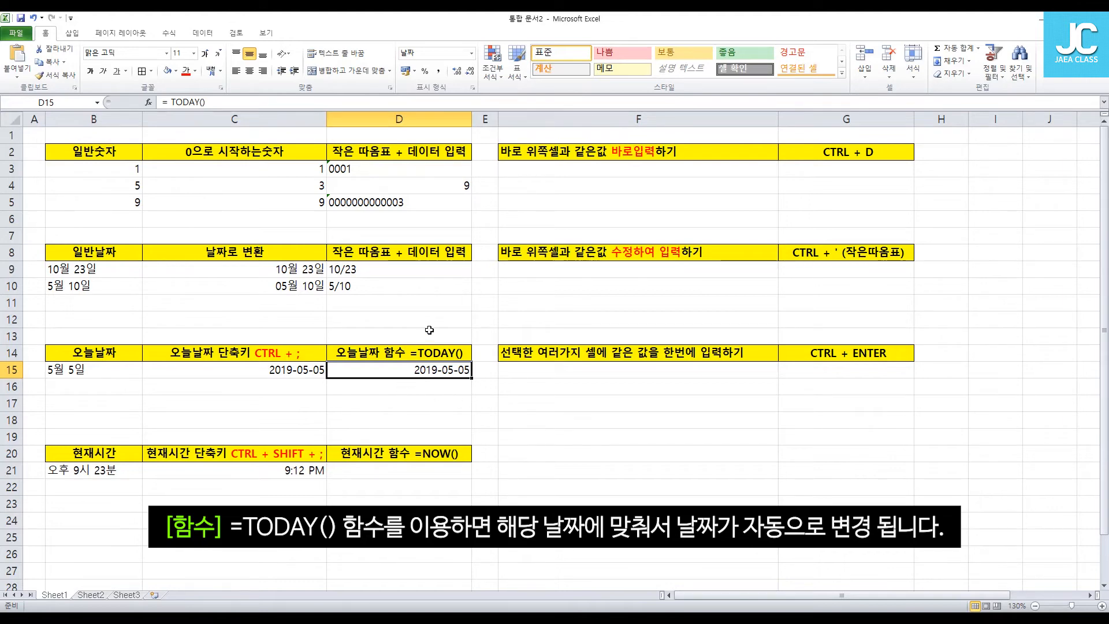
Enter the formula =NOW() in D21 under the current time function heading
click(448, 469)
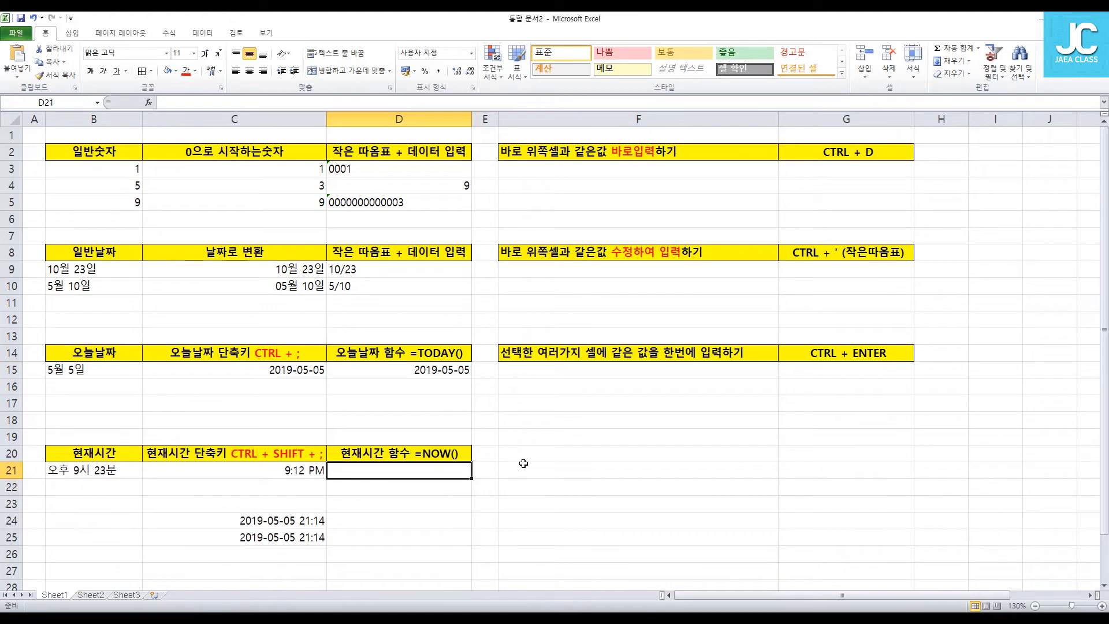
text(=NOW()
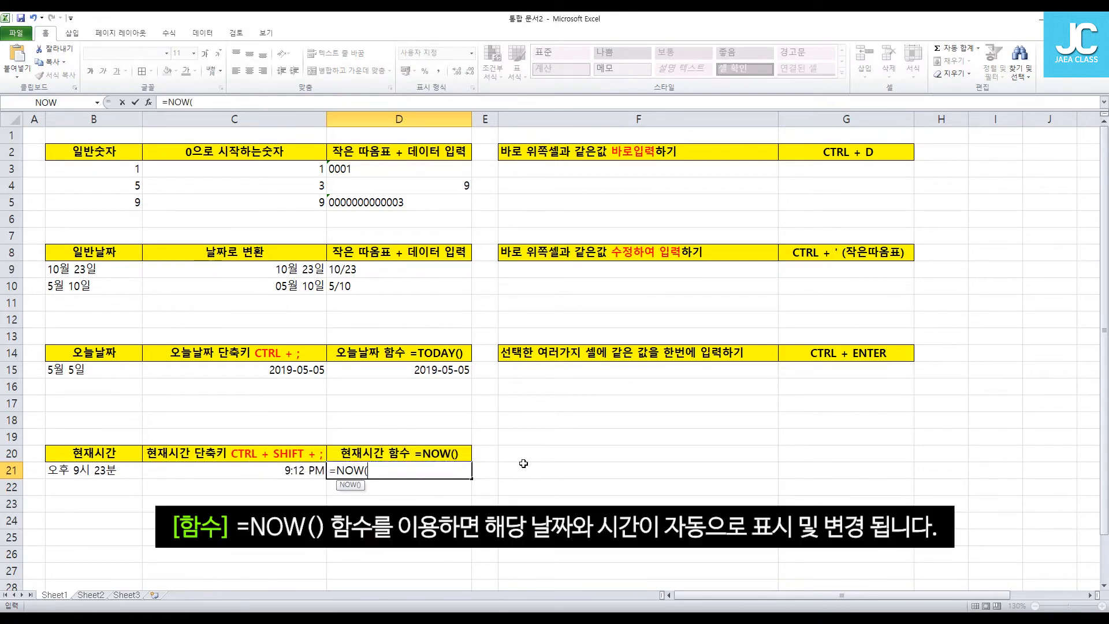
text())
key(Return)
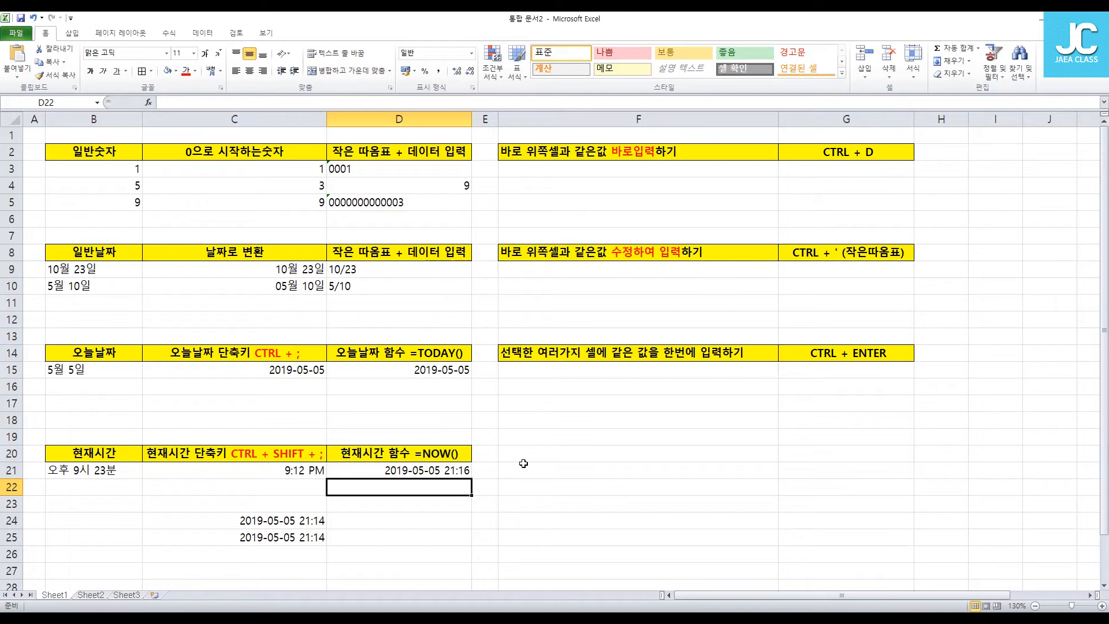
key(Up)
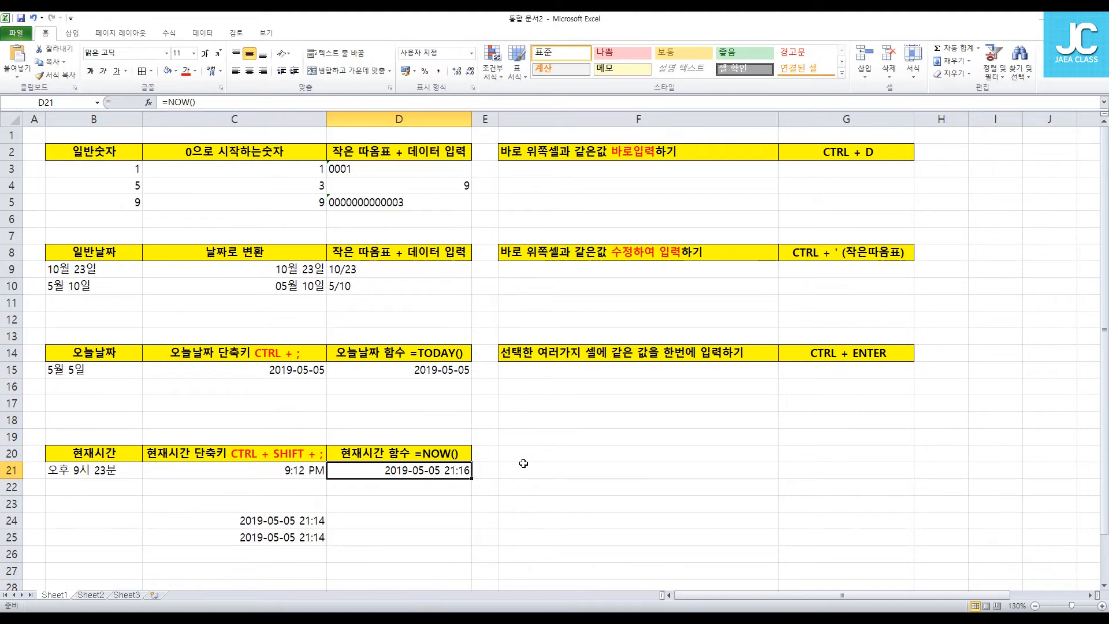
Enter the sample text 좋아요 in F3 under the heading for repeating the value above directly
click(534, 181)
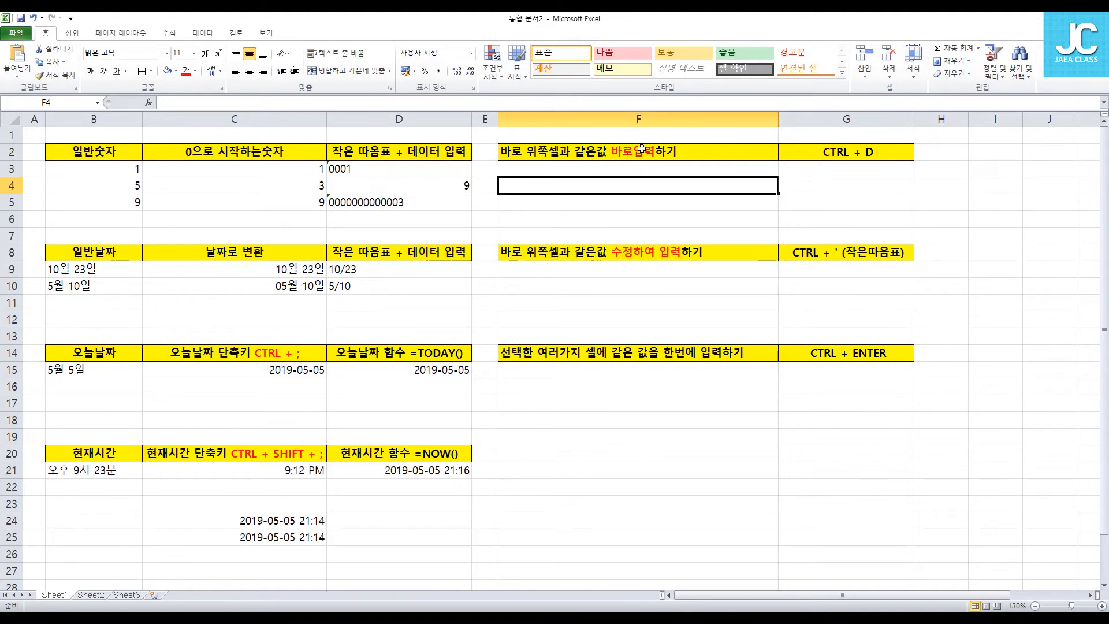
click(543, 170)
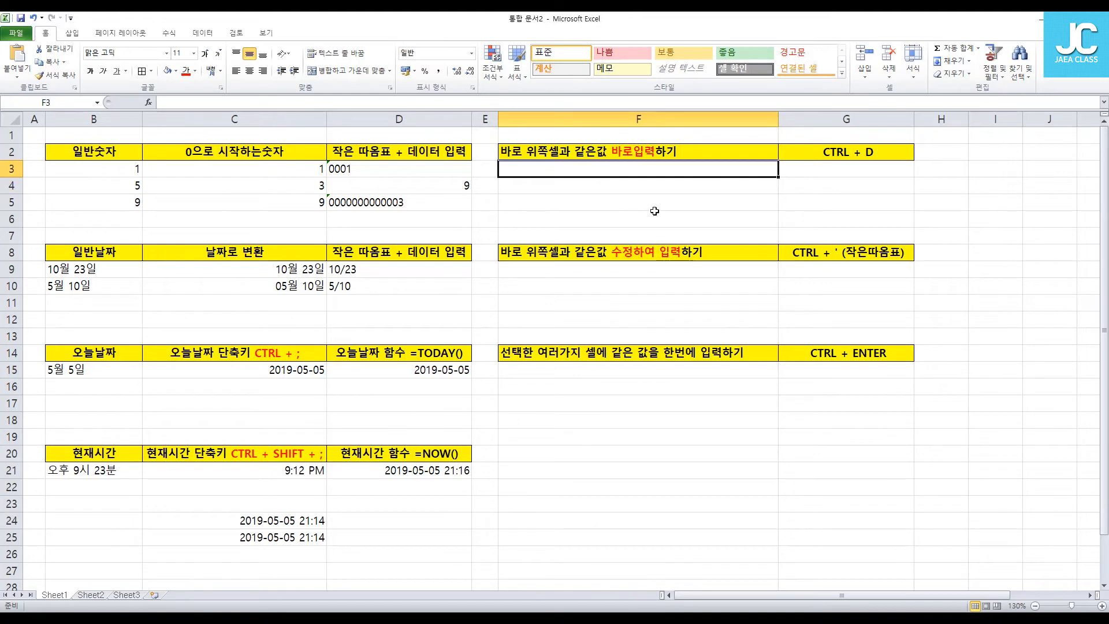
text(WHG)
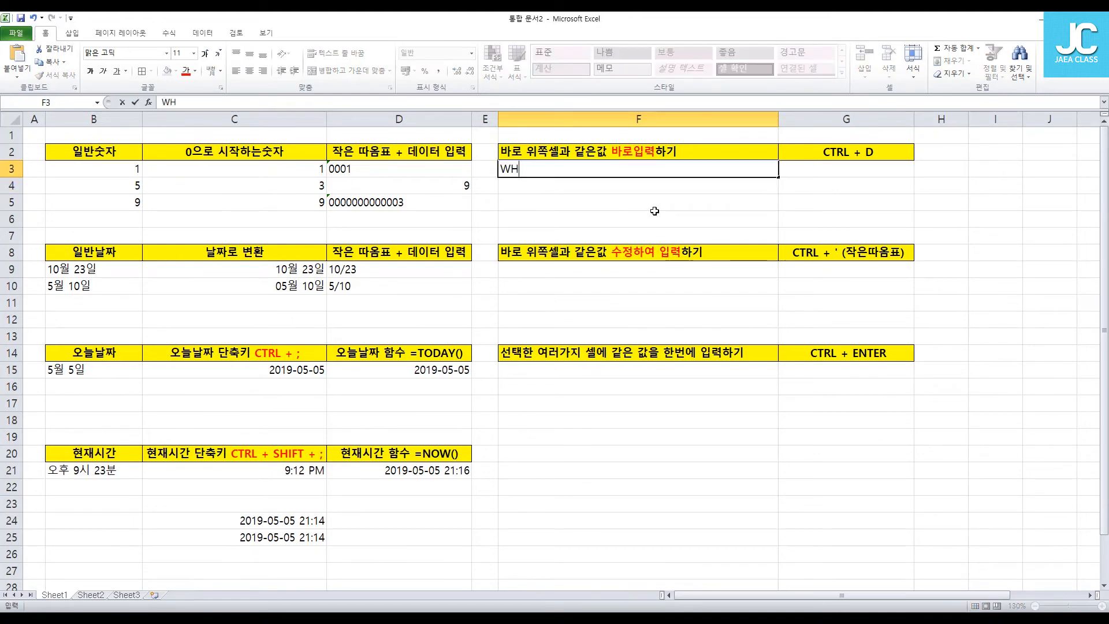
key(BackSpace)
key(BackSpace)
key(BackSpace)
text(좋아요)
key(Return)
key(Up)
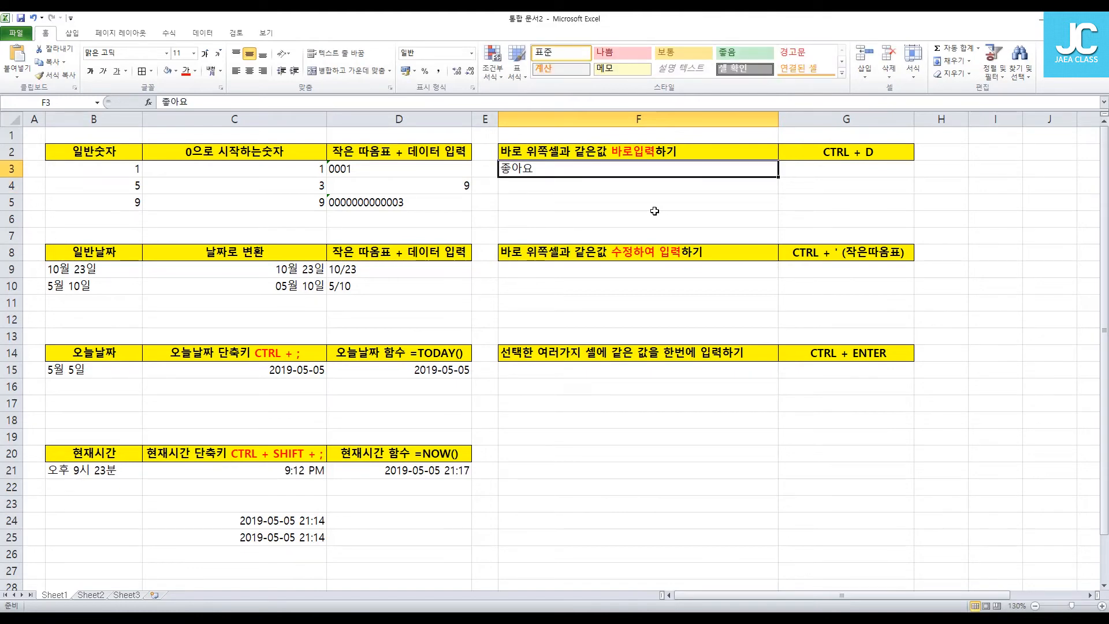
Fill F4, F5 and F6 one at a time with the value of the cell directly above
key(Down)
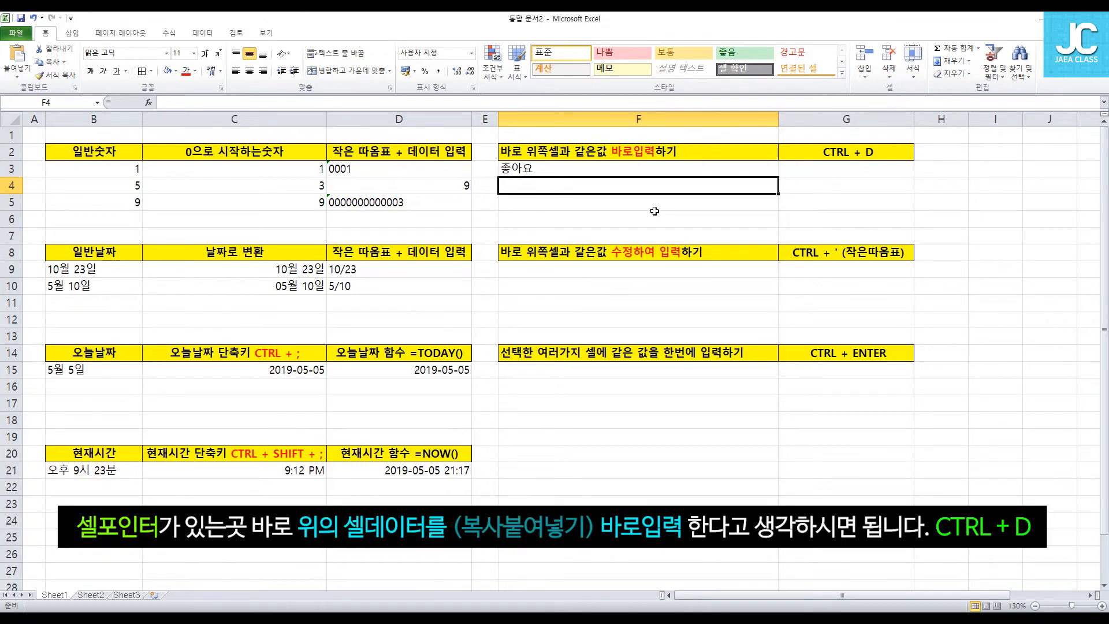
key(ctrl+d)
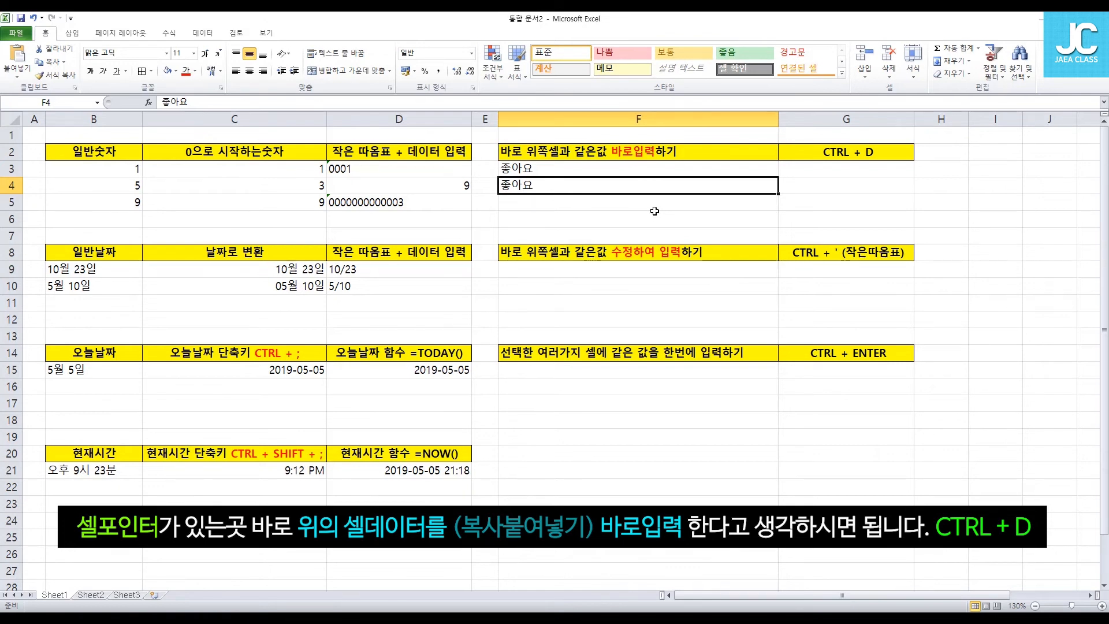
key(Down)
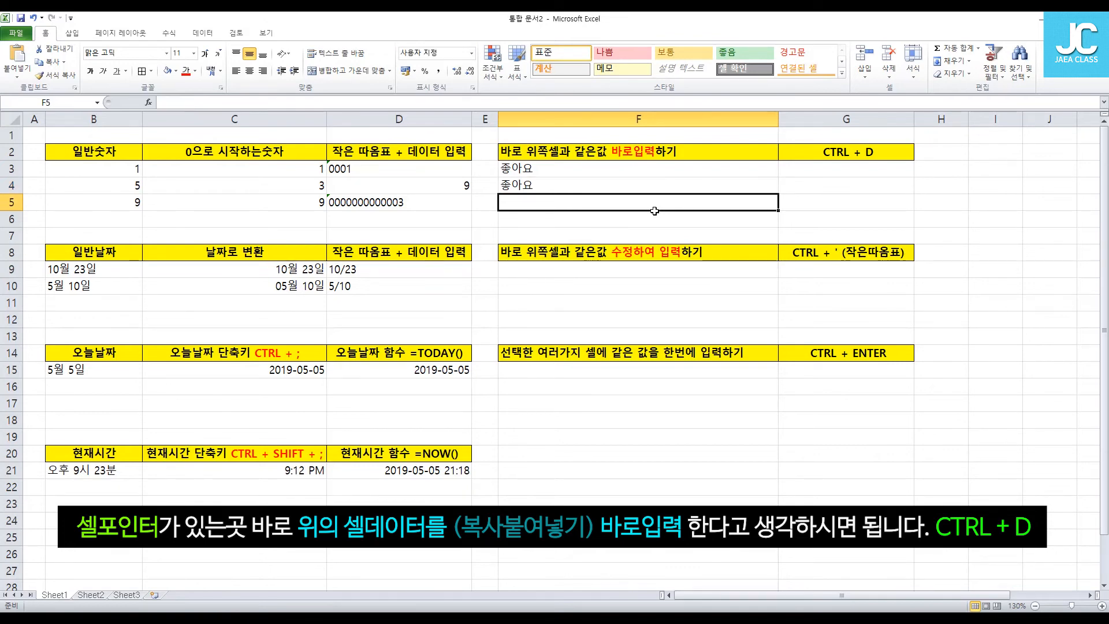
key(ctrl+d)
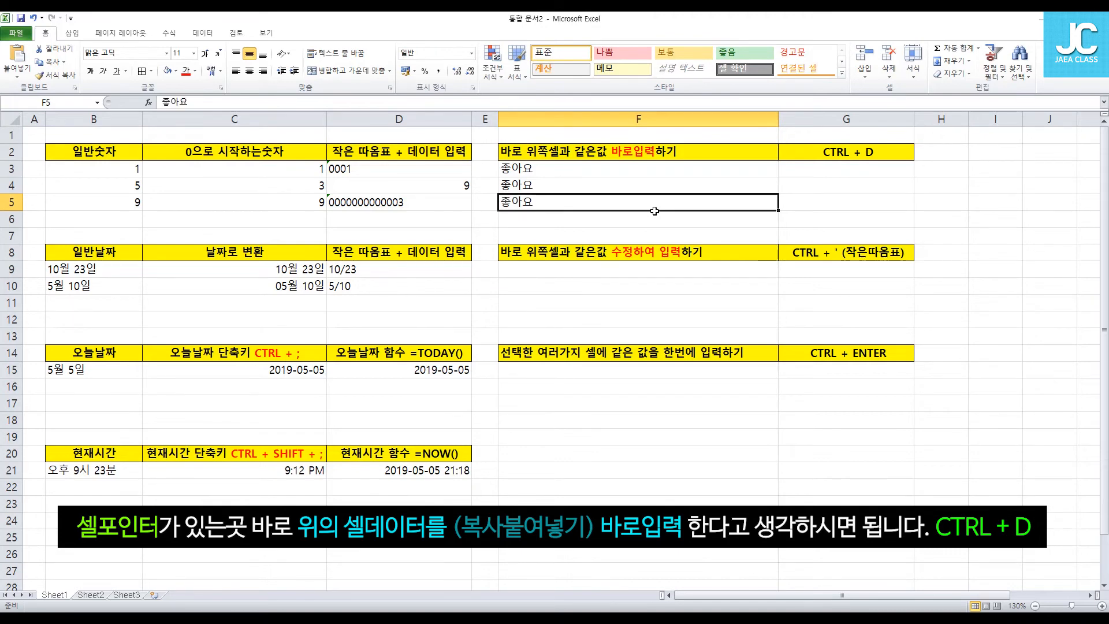
key(Down)
key(ctrl+d)
key(Down)
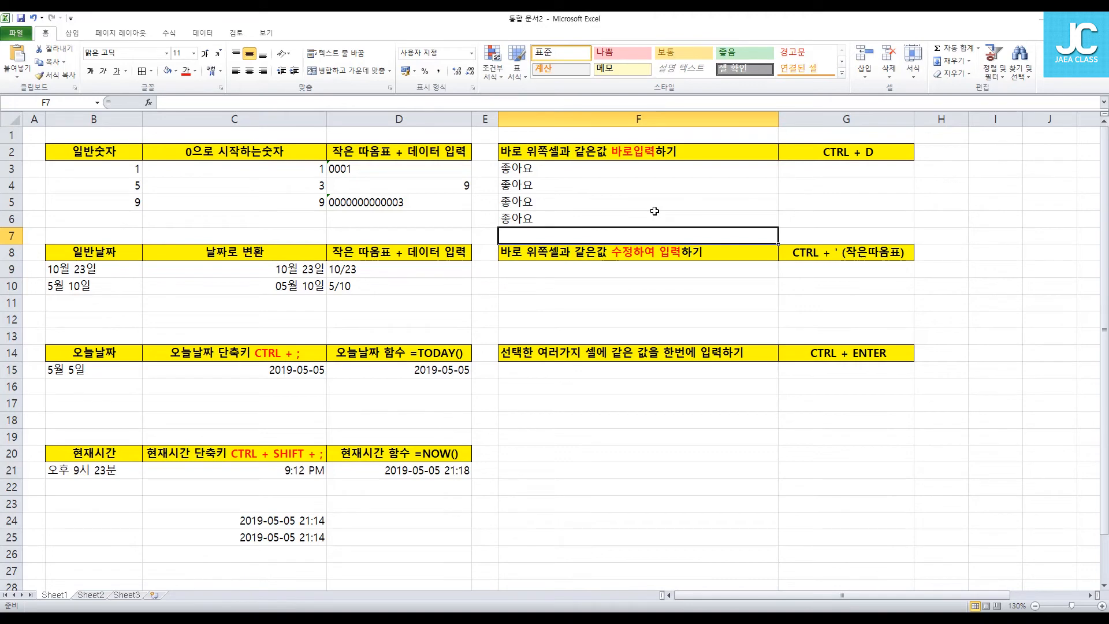
Enter the sample text 구독해주세요 in F9 under the heading for repeating and editing the value above
key(Down)
key(Down)
key(Down)
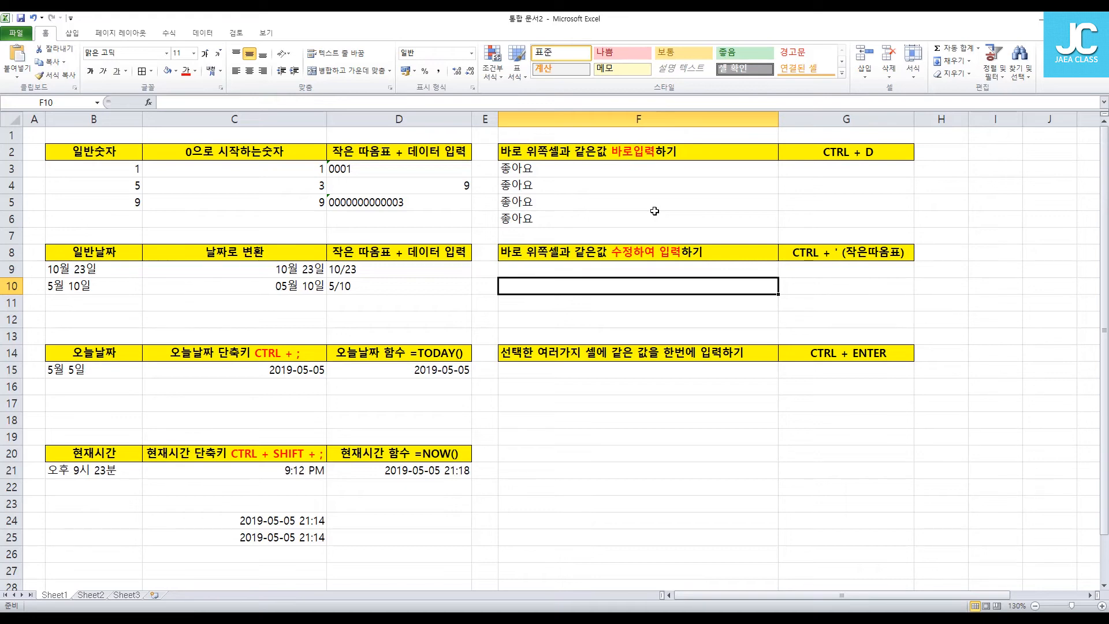
key(Up)
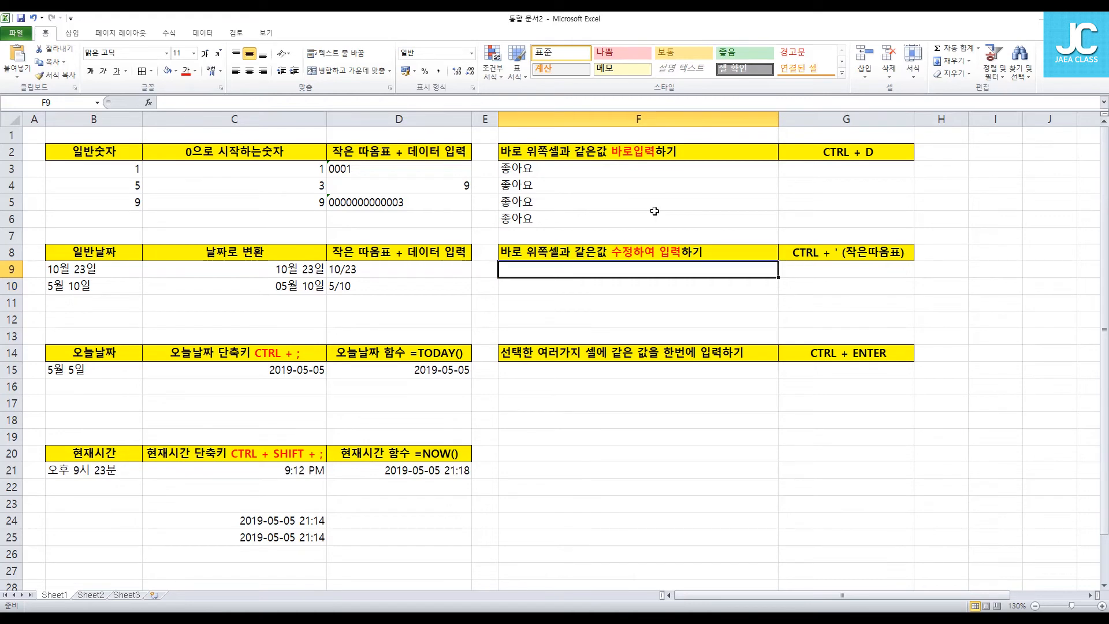
text(구독)
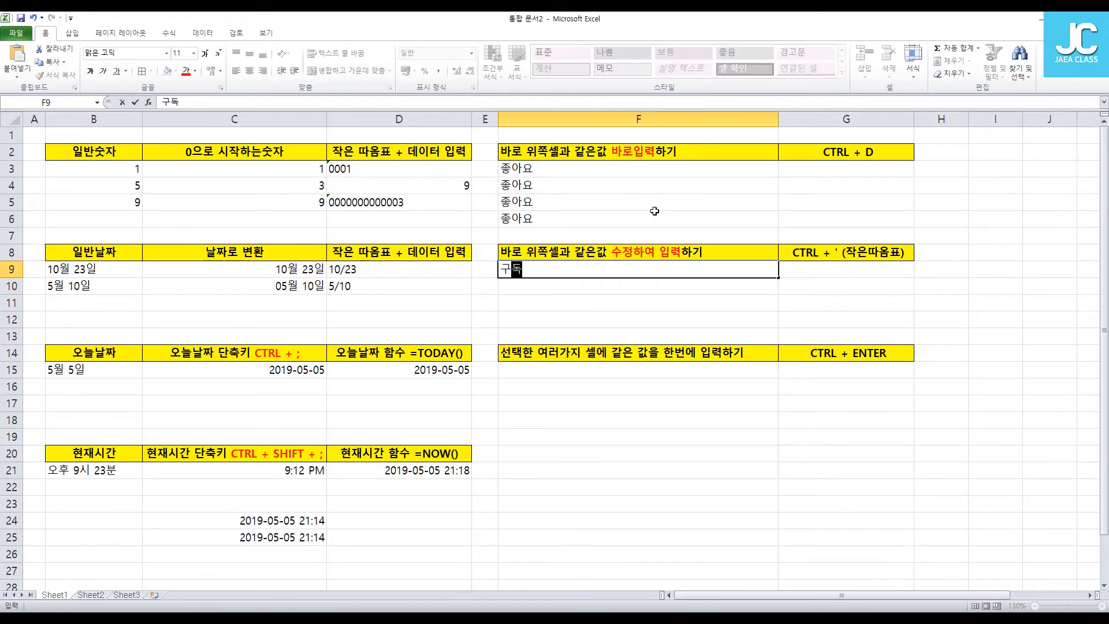
text(해주세요)
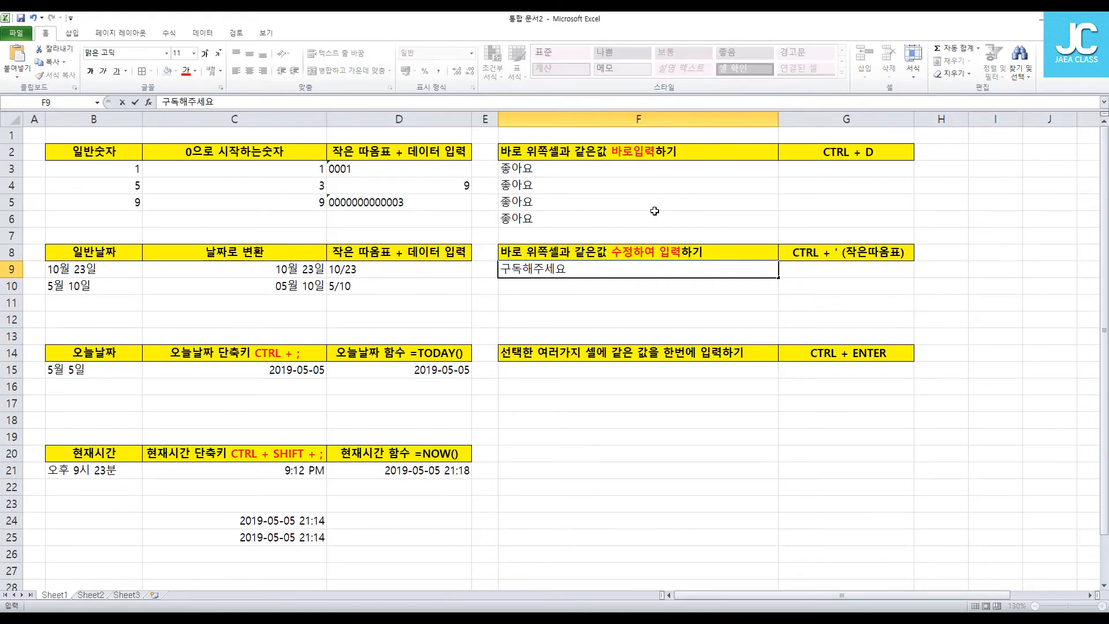
key(Return)
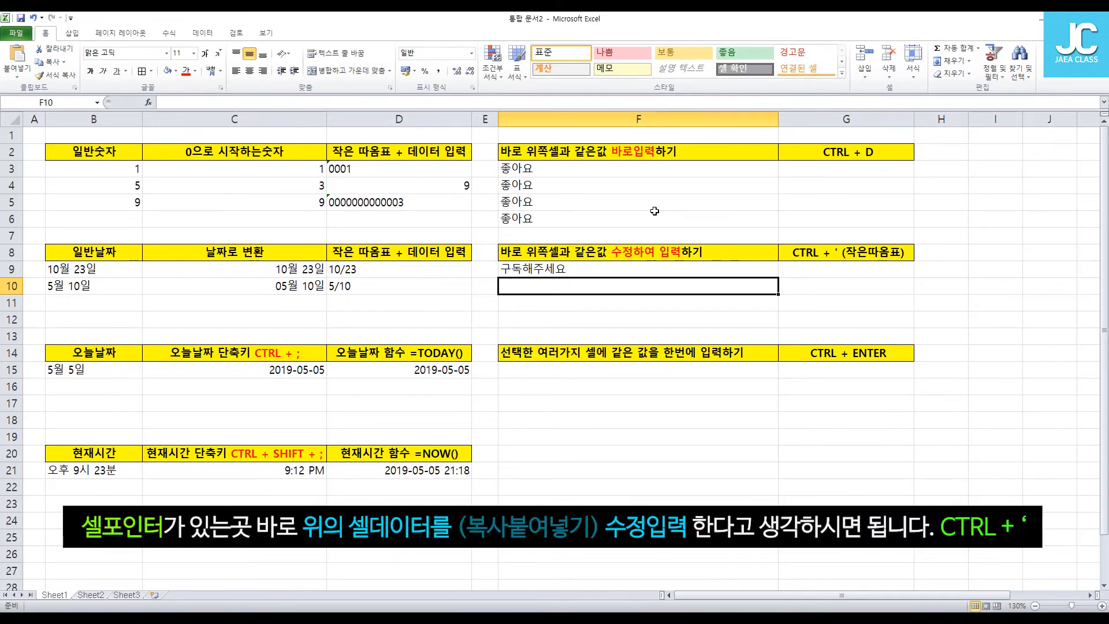
Copy the text of F9 into F10 in edit mode and append 1, making it 구독해주세요1
key(ctrl+apostrophe)
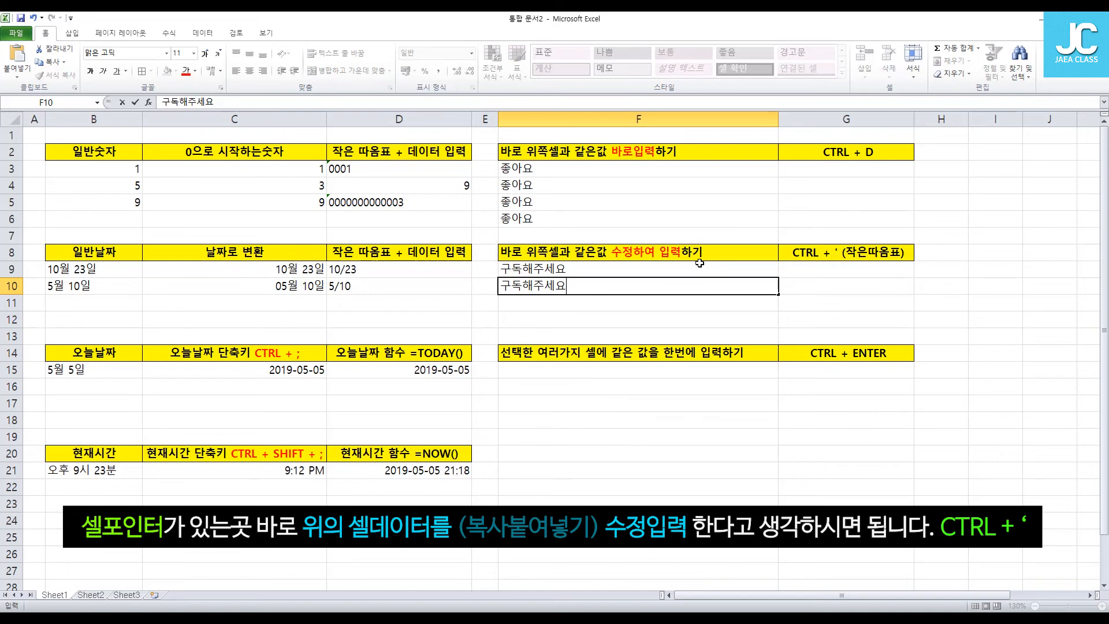
text(1)
key(Return)
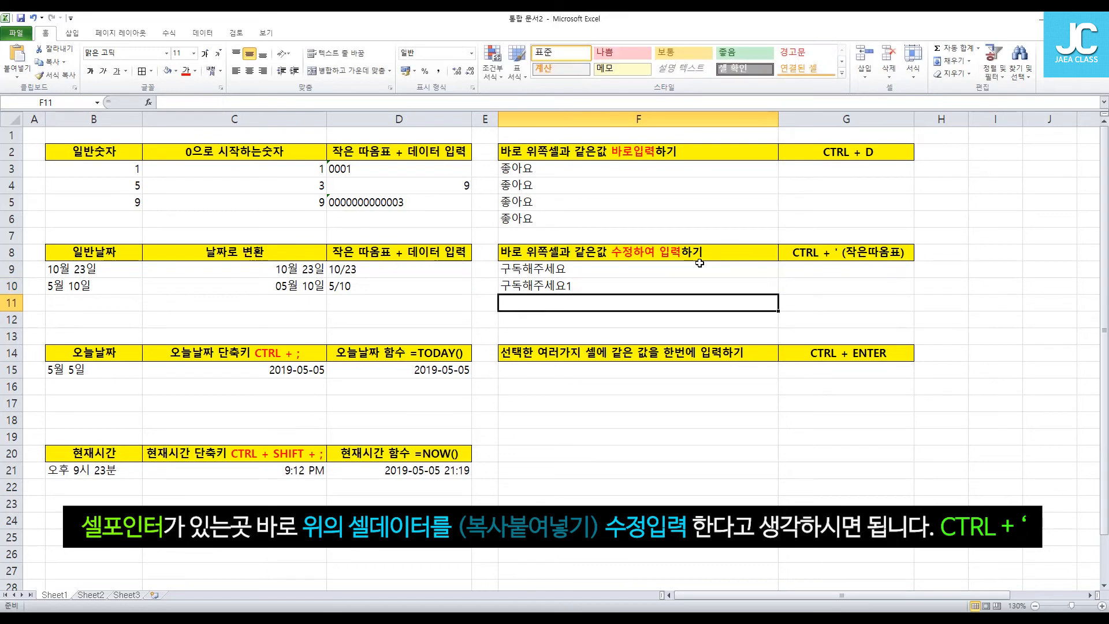
Clear the repeated entries in F6, F5 and F4, and refill F4 with the value from the cell above
key(Up)
key(Up)
key(Up)
key(Up)
key(Up)
key(Delete)
key(Up)
key(Delete)
key(Up)
key(Delete)
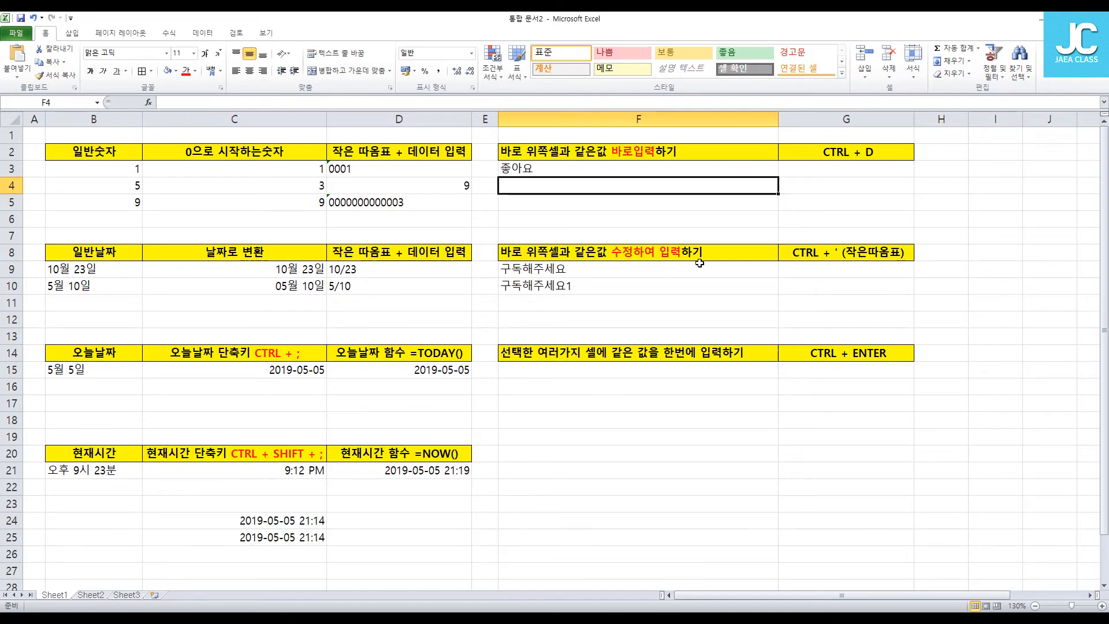
key(ctrl+d)
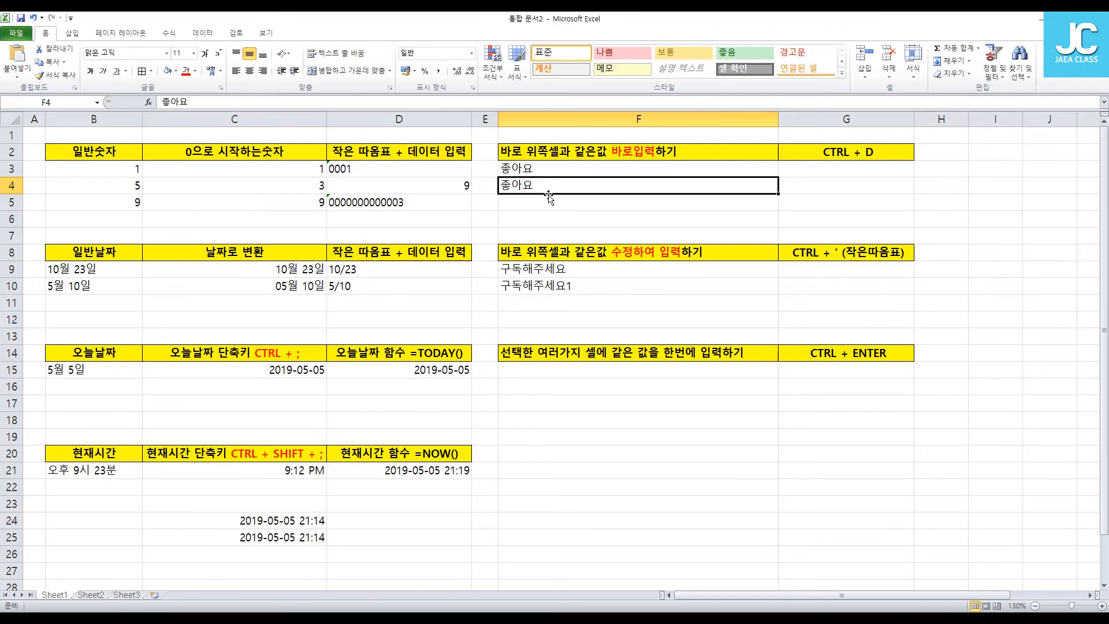
Fill F5 and F6 one at a time with the value of the cell directly above
key(Down)
key(ctrl+d)
key(Down)
key(ctrl+d)
Copy the text of F10 into F11 in edit mode and change its ending, making it 구독해주세요! 많이
key(Down)
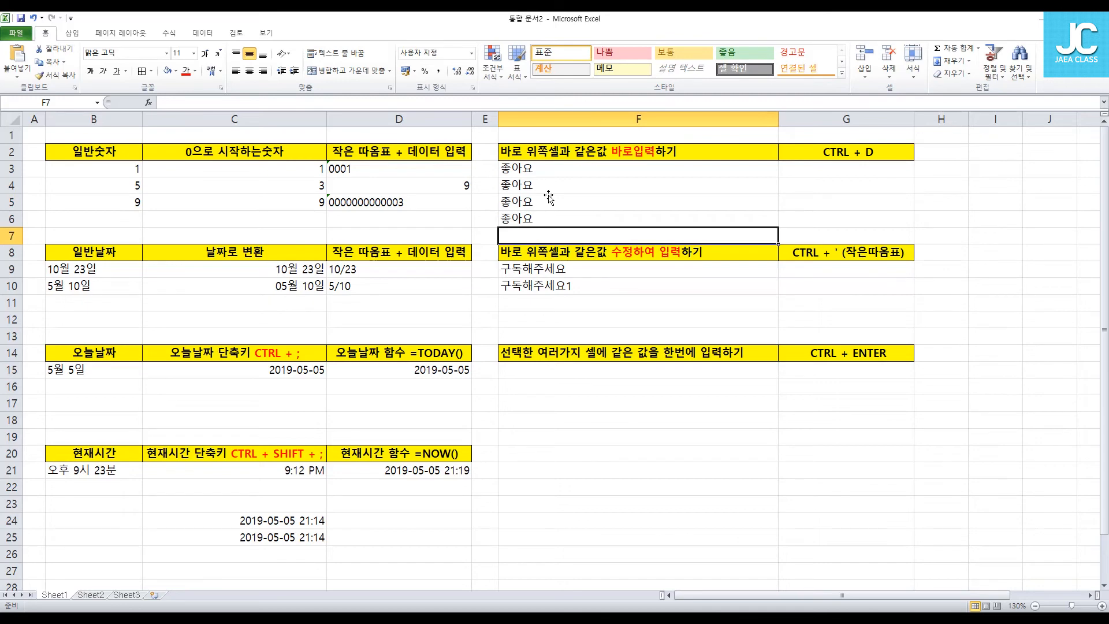
key(Down)
key(Down)
key(Down)
key(Down)
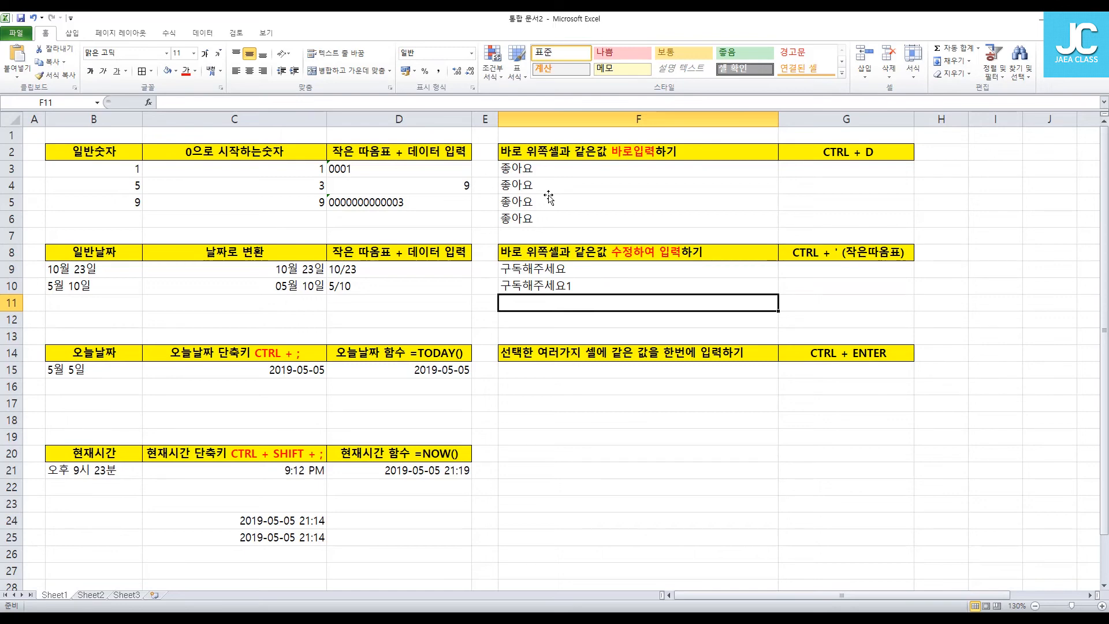
key(ctrl+apostrophe)
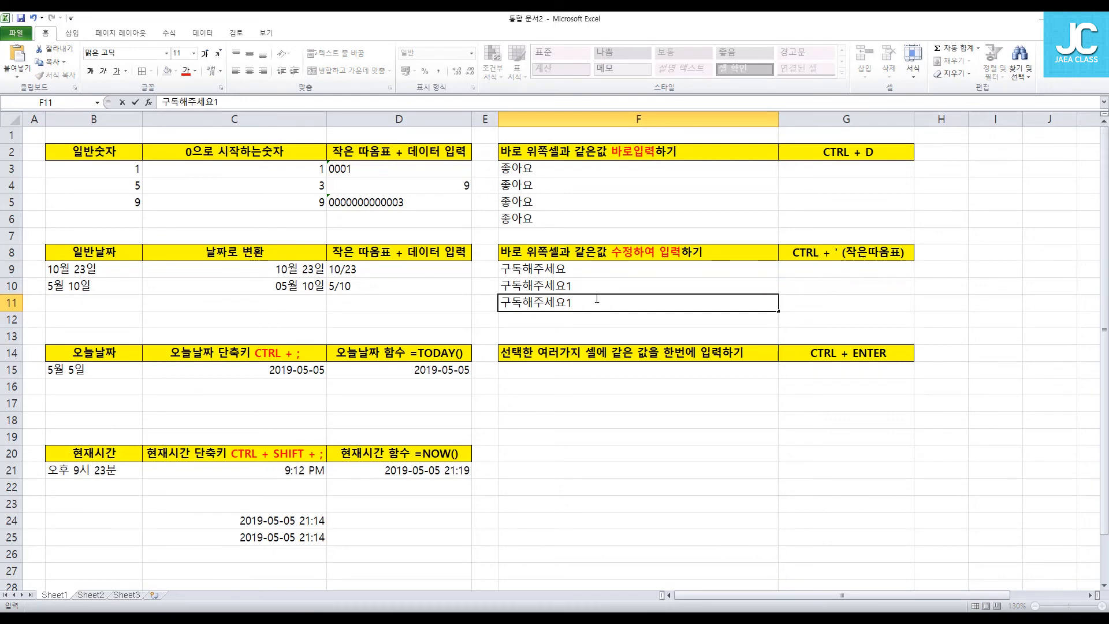
text(2)
key(BackSpace)
text(마ㄶ이)
key(Return)
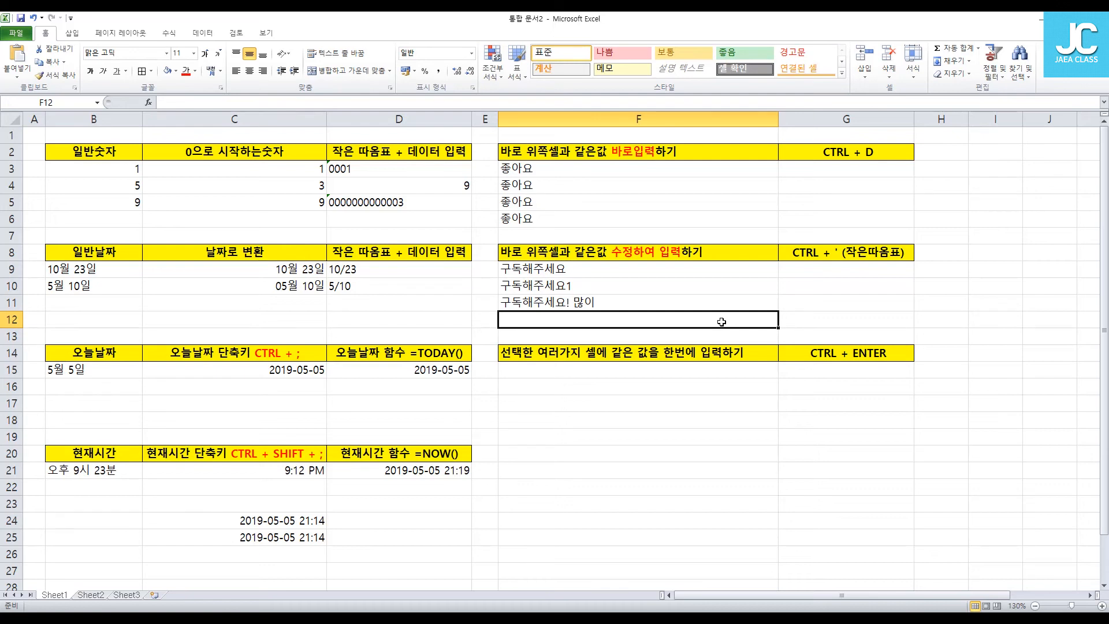
Copy the text of F11 into F12 in edit mode and append 제발요, making it 구독해주세요! 많이 제발요
key(ctrl+apostrophe)
text(제발요)
key(Return)
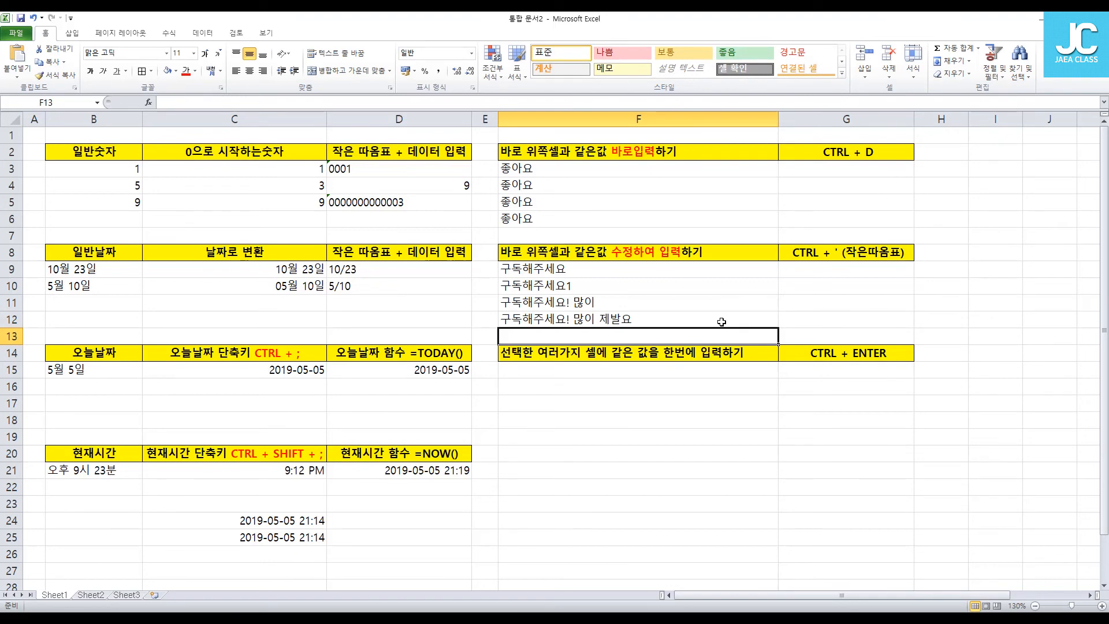
Select the separate cells F16, G16, G19, F23 and F21 together and enter 구독해주세요 in all of them at once
key(Down)
key(Down)
key(Down)
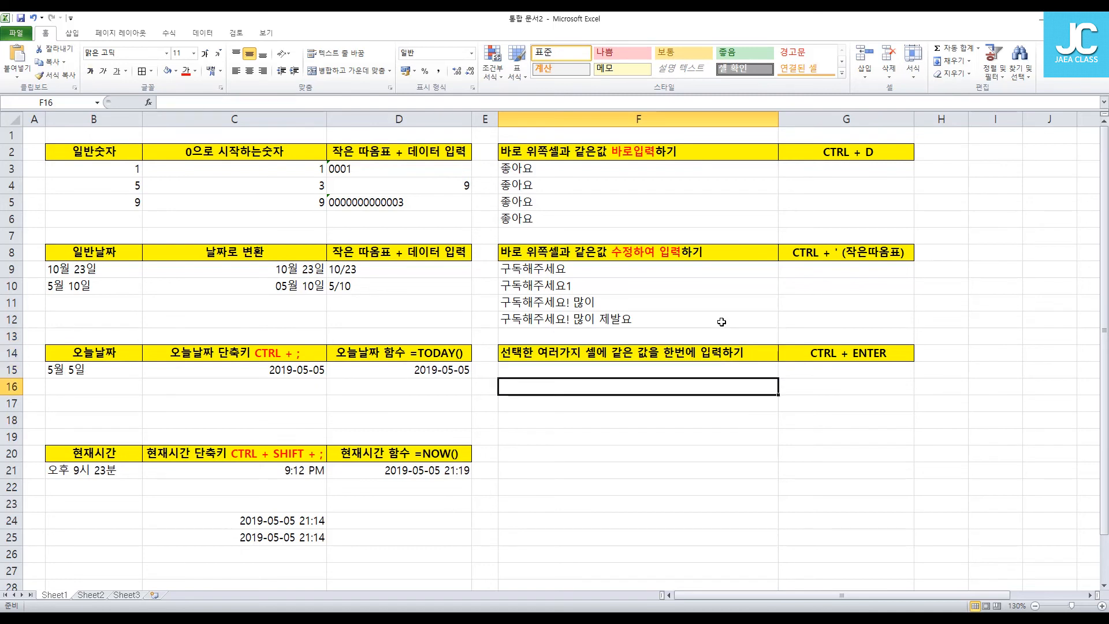
key(Up)
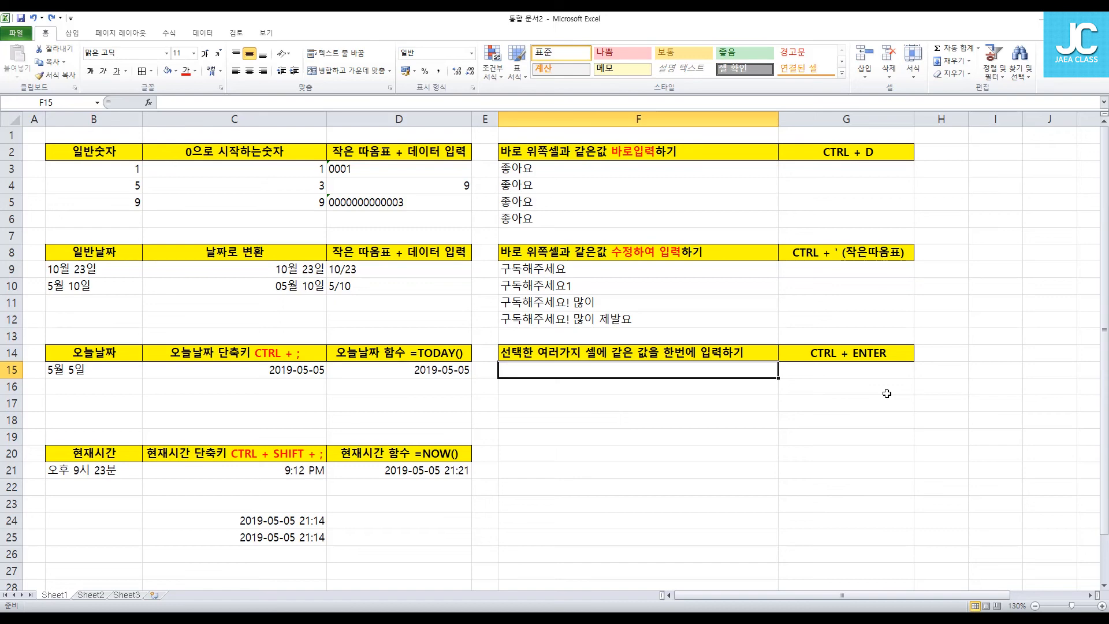
key(Down)
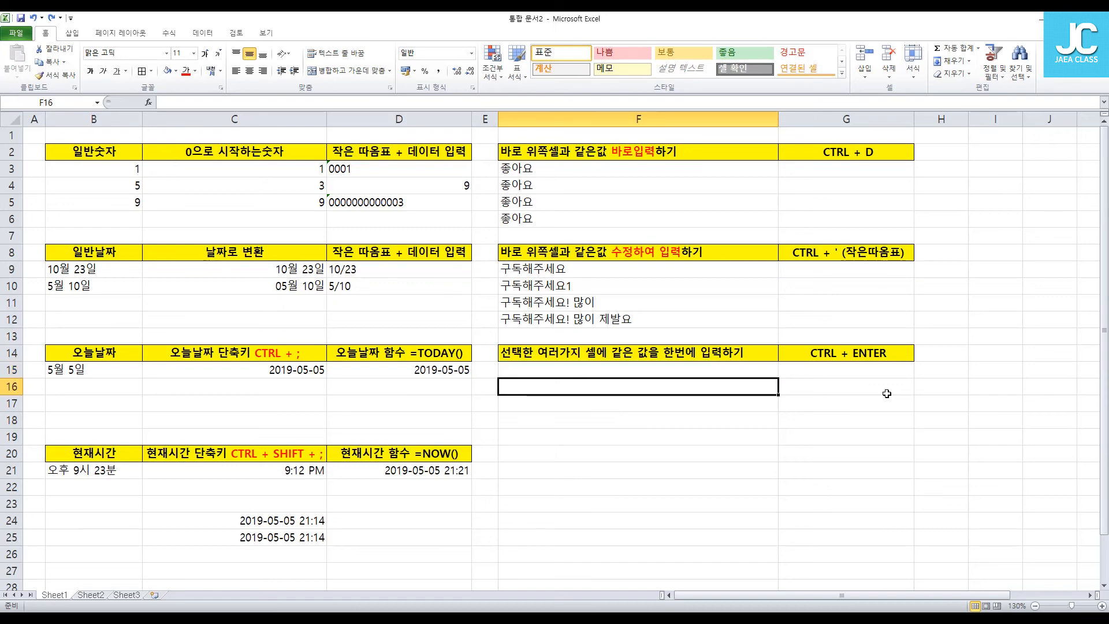
ctrl+click(834, 389)
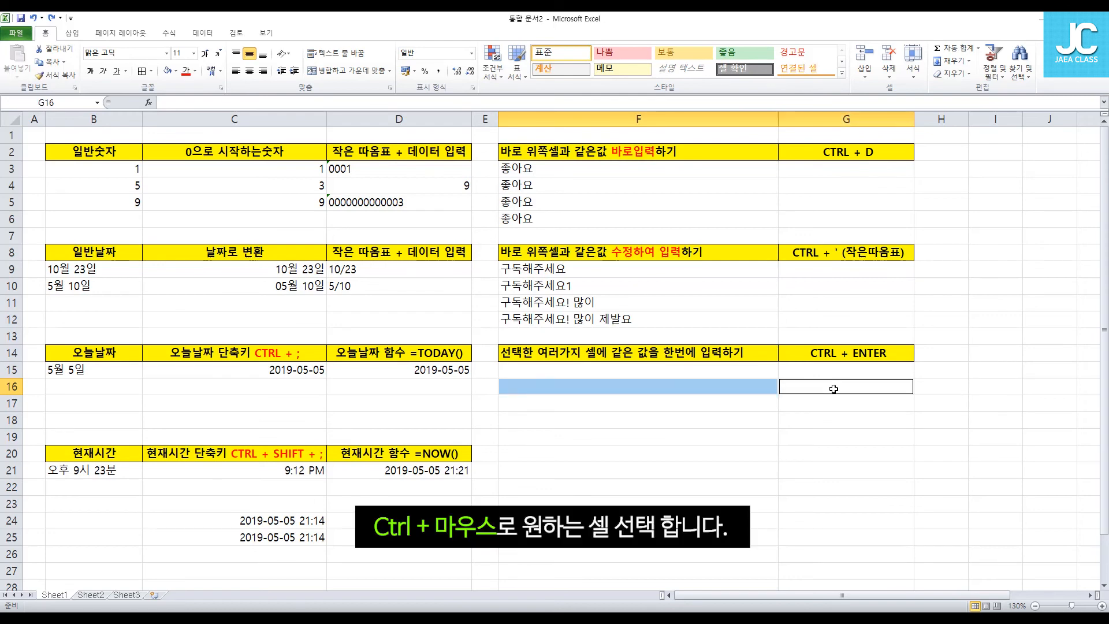
ctrl+click(831, 438)
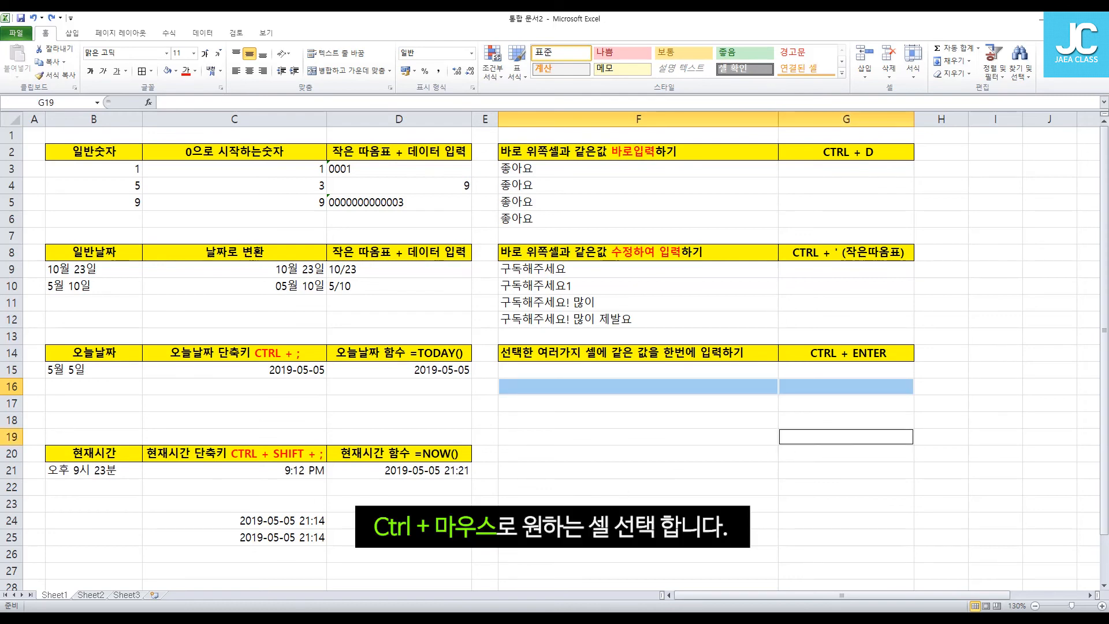
ctrl+click(601, 504)
ctrl+click(601, 473)
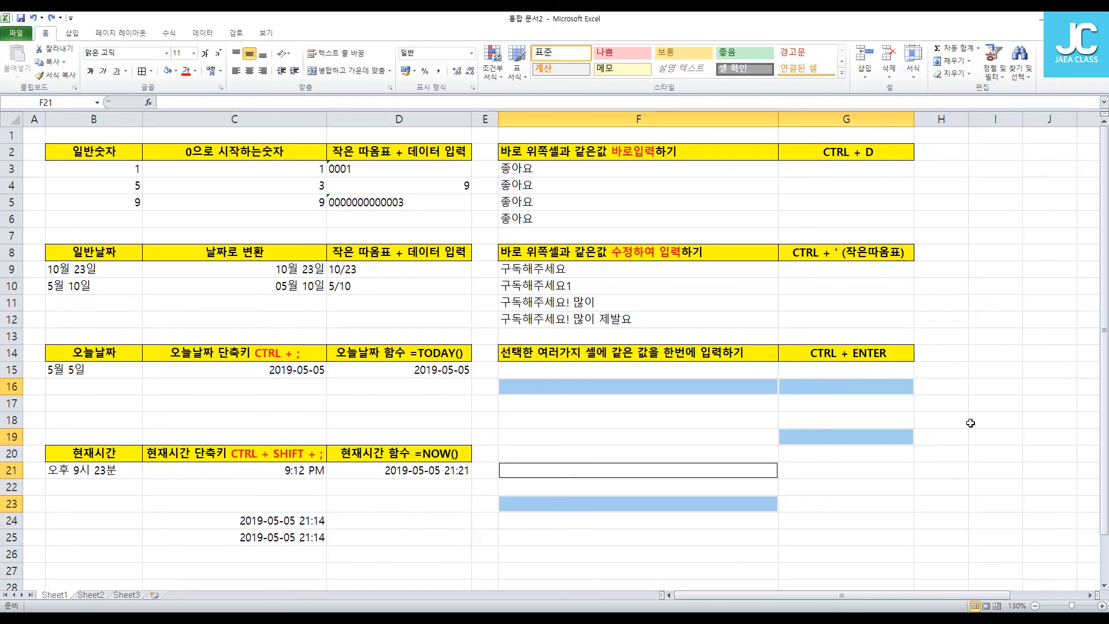
text(구독해주세요)
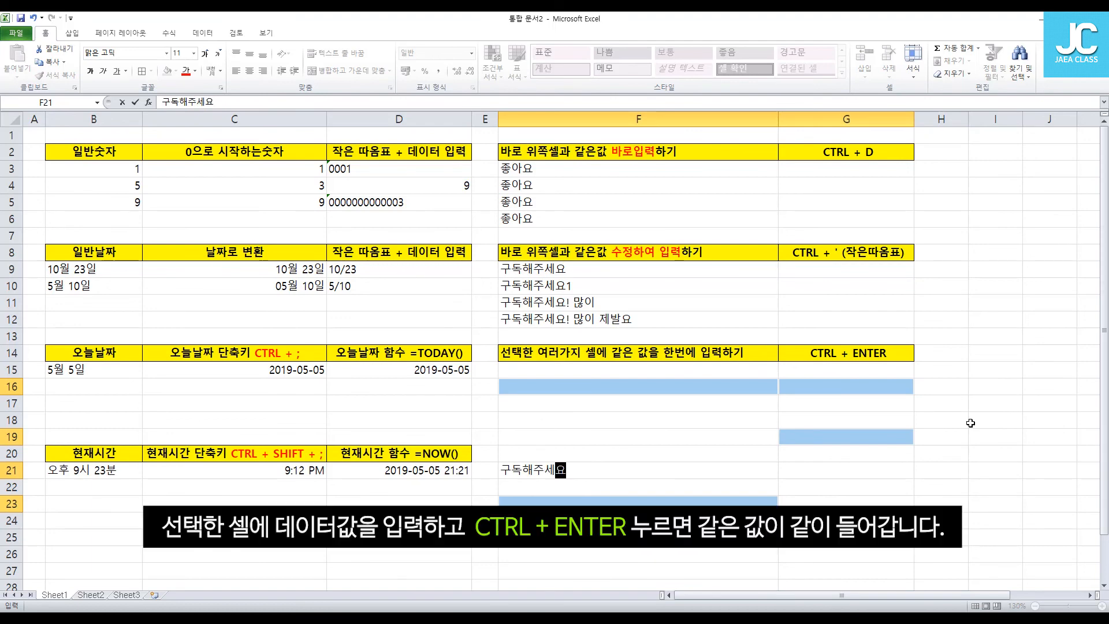
key(ctrl+Return)
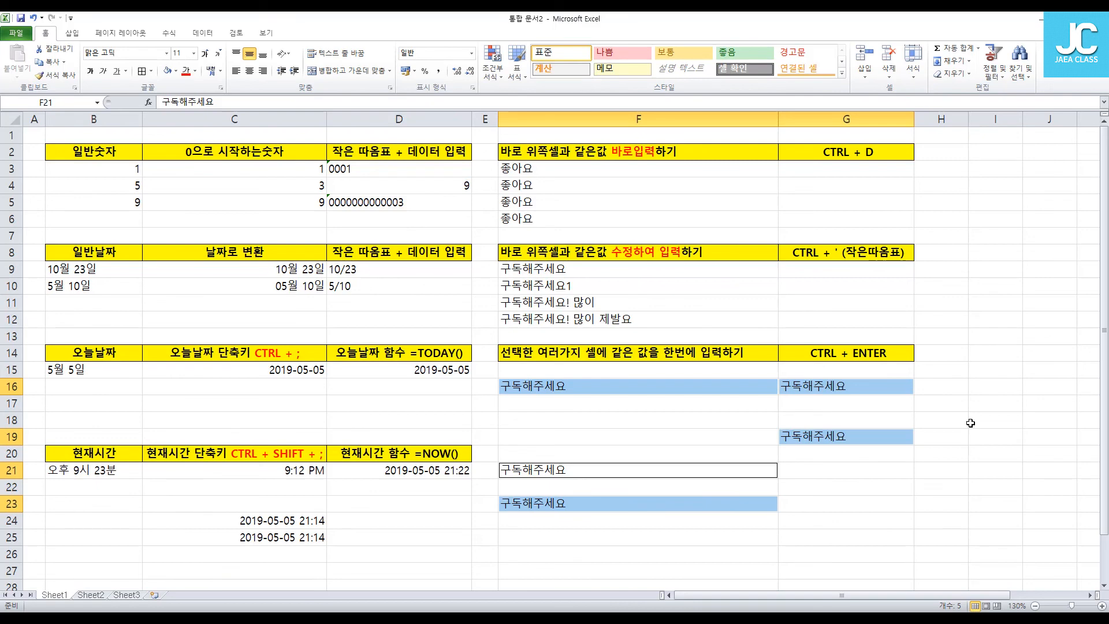
Select F17, G17, G22, F20 and G15 together and enter the formula =TODAY() in all of them at once
click(970, 423)
click(566, 408)
ctrl+click(819, 403)
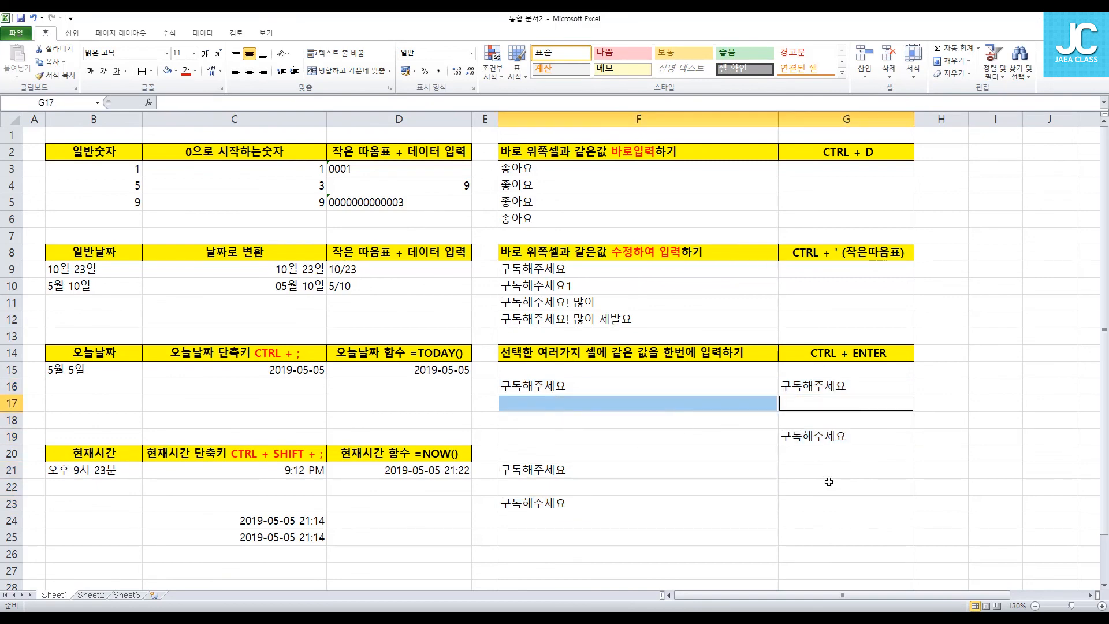
ctrl+click(829, 481)
ctrl+click(704, 454)
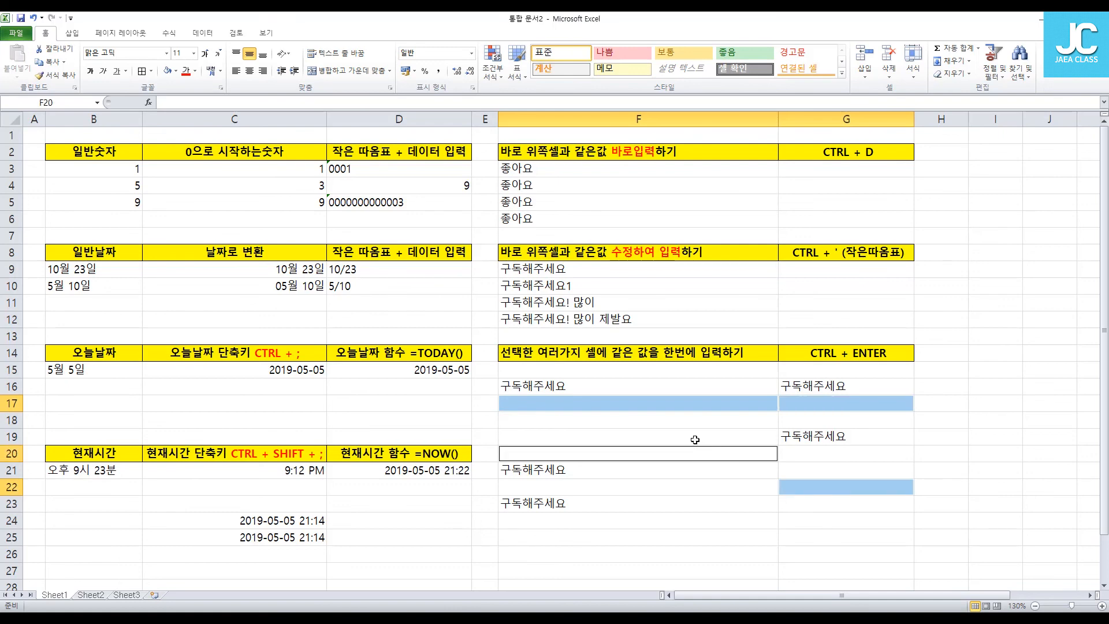
ctrl+click(835, 368)
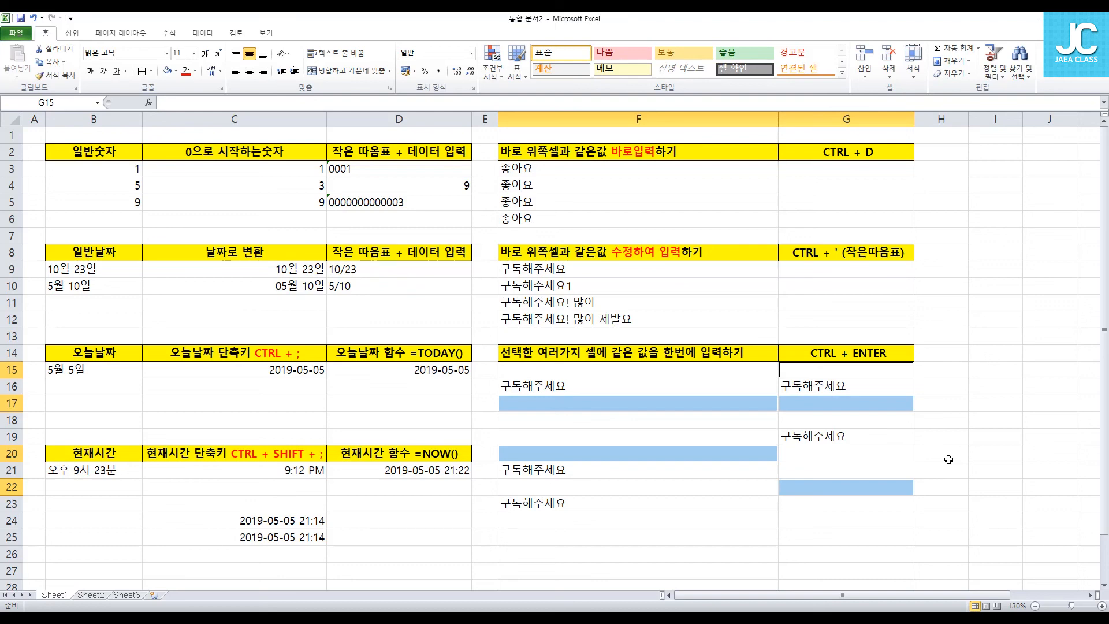
text(=TOD)
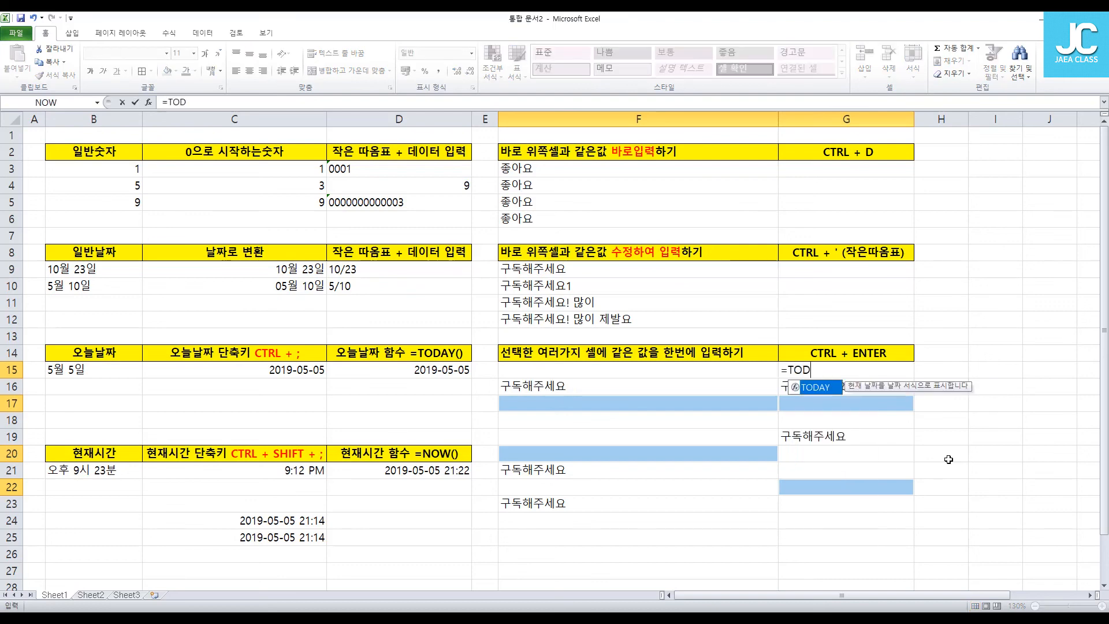
text(AY(())
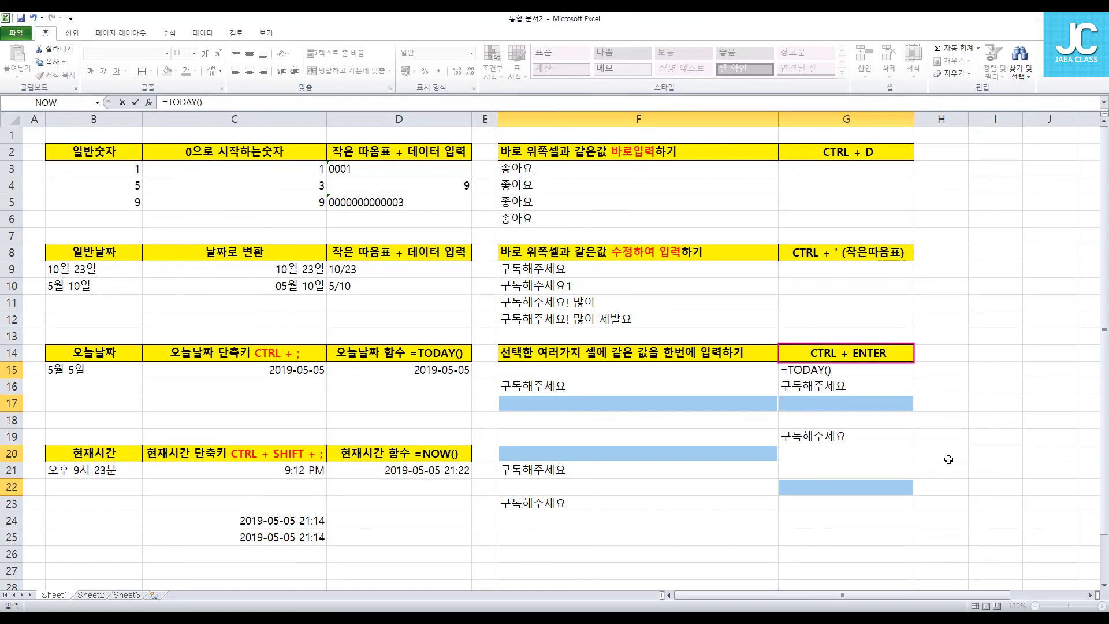
key(ctrl+Return)
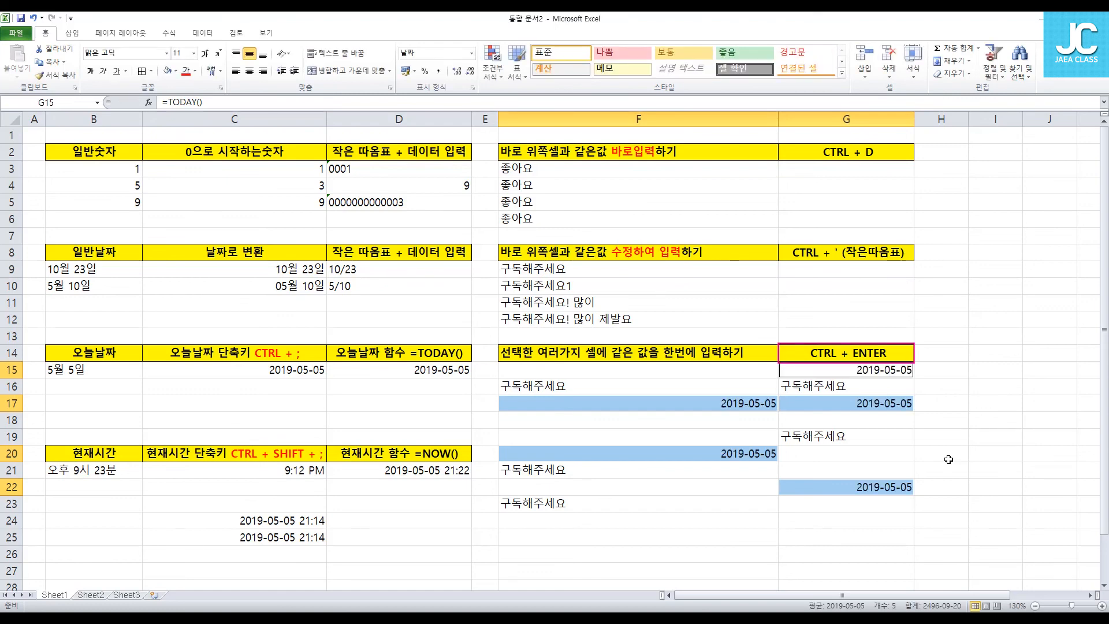